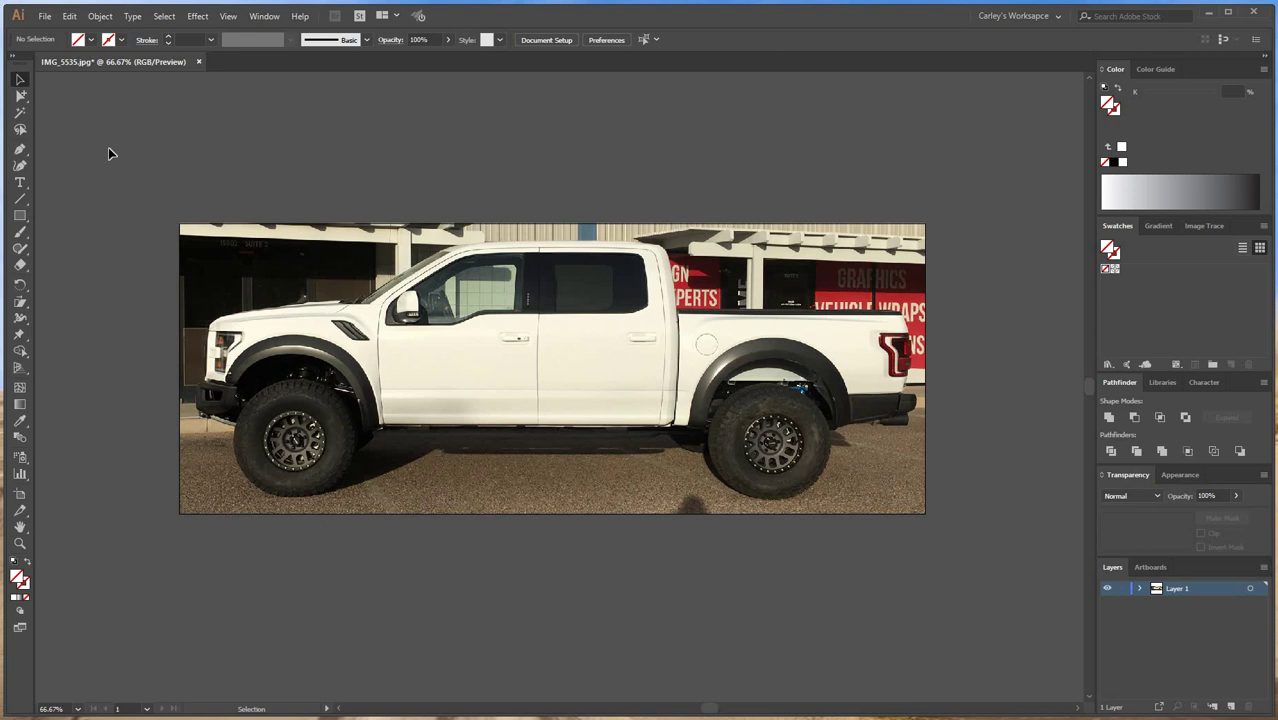
drag(109, 148, 934, 628)
drag(936, 626, 228, 133)
drag(233, 142, 878, 613)
click(880, 611)
Step: Draw a rectangle about 10.1 by 2.2 in across the truck's lower body between the wheels and fill it with a light CMYK green
click(20, 216)
drag(380, 388, 713, 460)
key(v)
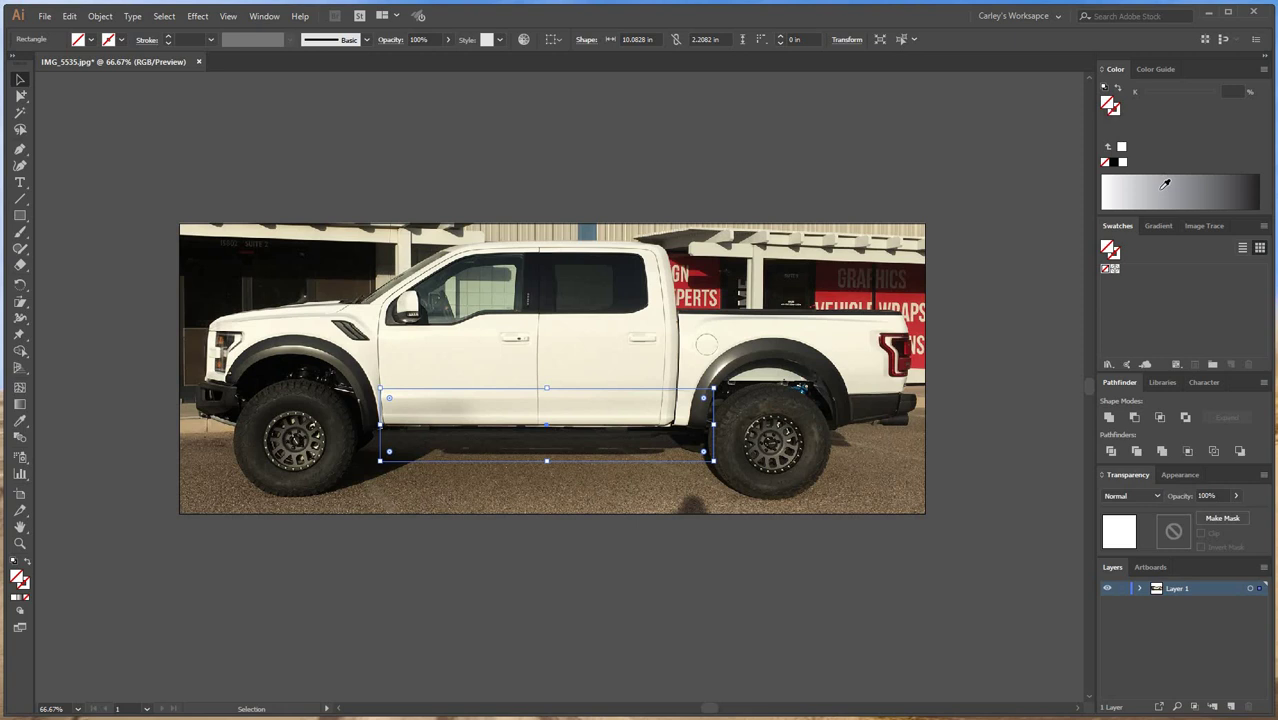
click(1162, 185)
click(1263, 69)
click(1155, 139)
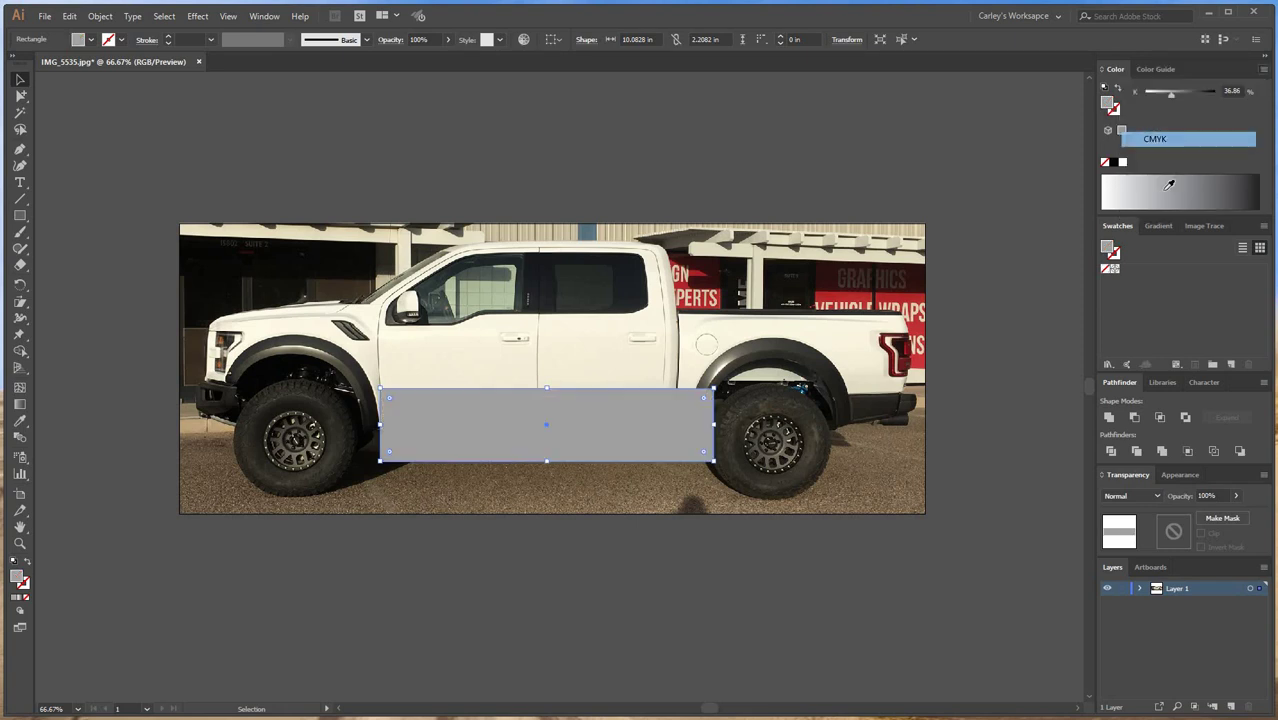
click(1150, 185)
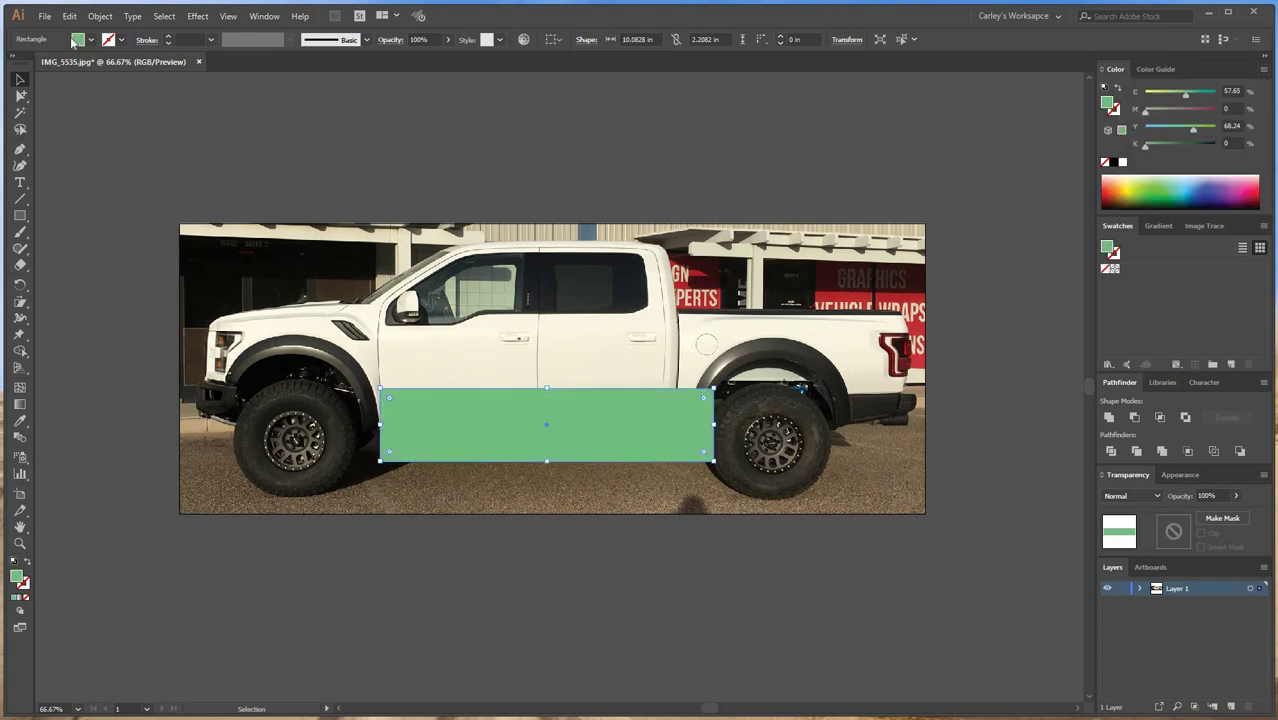
Step: Move the green rectangle below the truck photo and delete it
click(511, 488)
drag(506, 430, 541, 557)
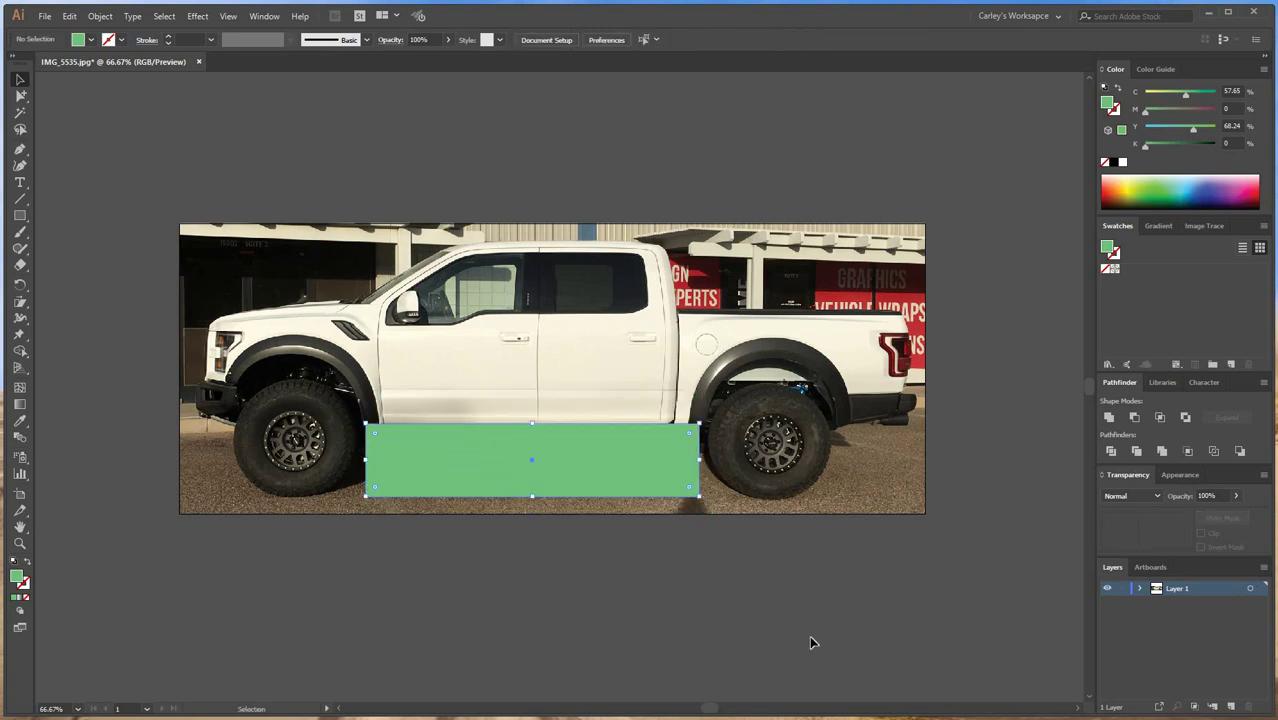
click(787, 600)
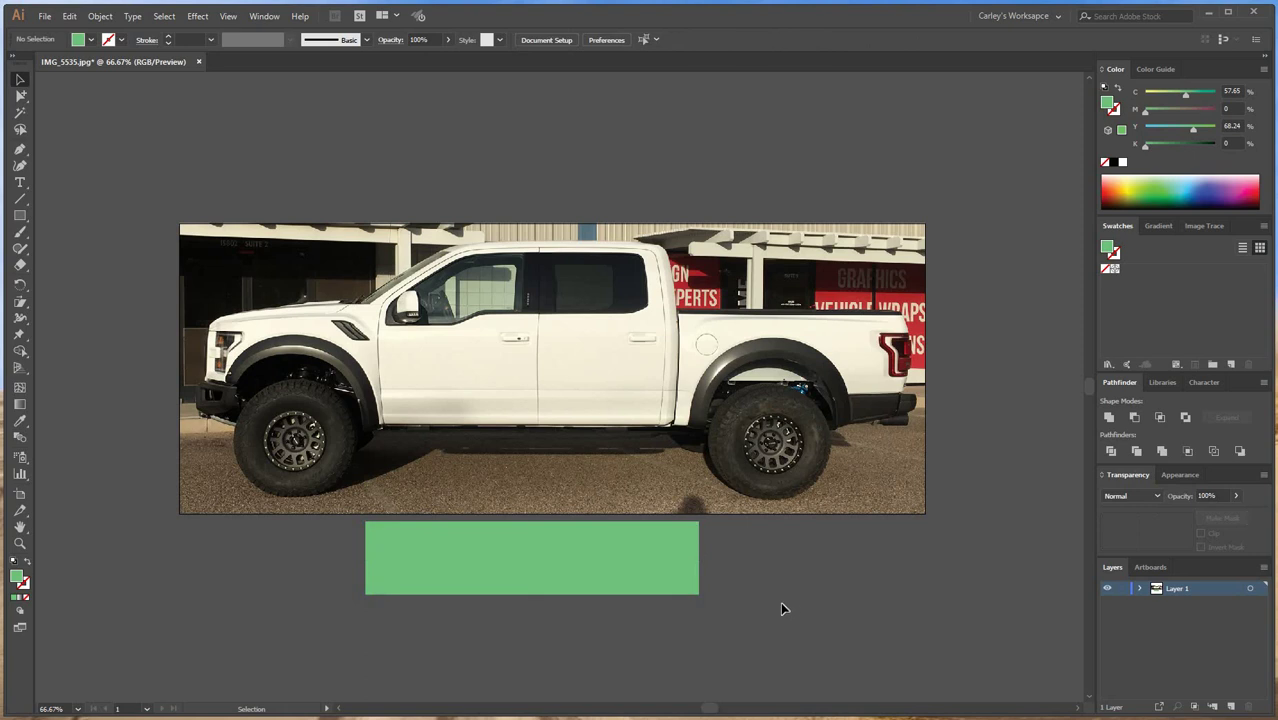
scroll(783, 608, down, 2)
click(499, 476)
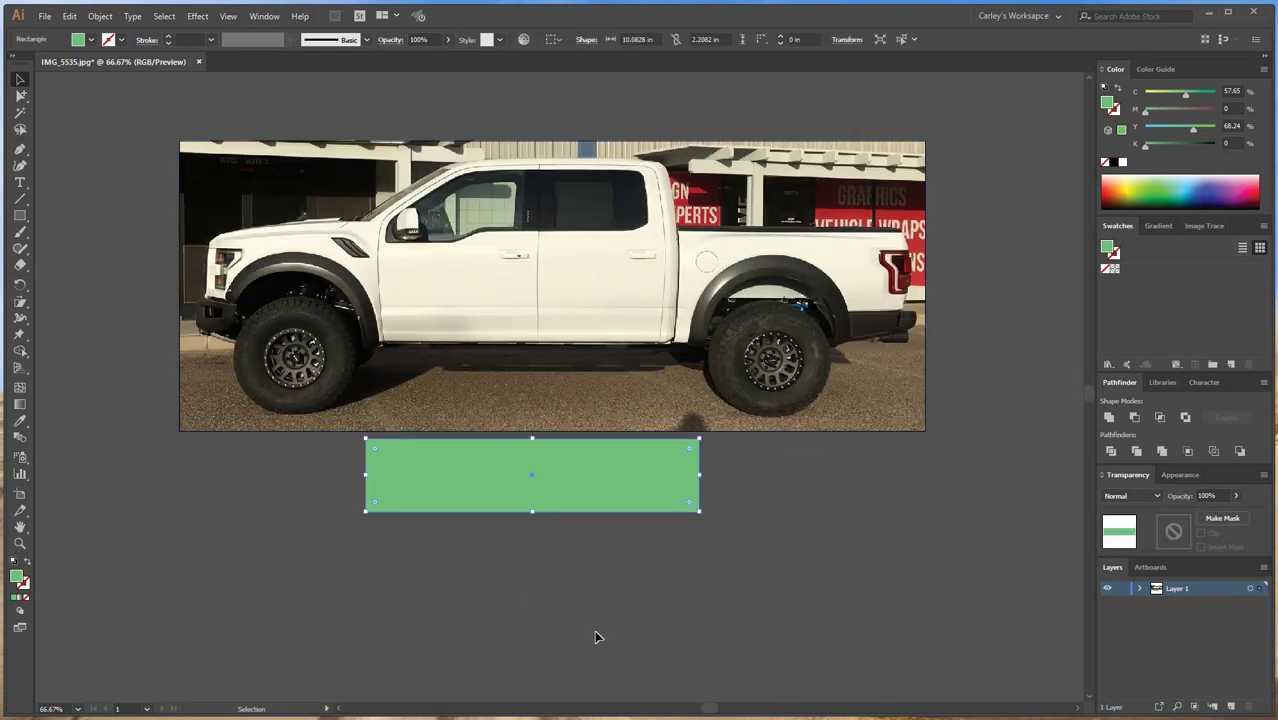
click(873, 578)
click(551, 463)
key(Delete)
scroll(602, 633, up, 2)
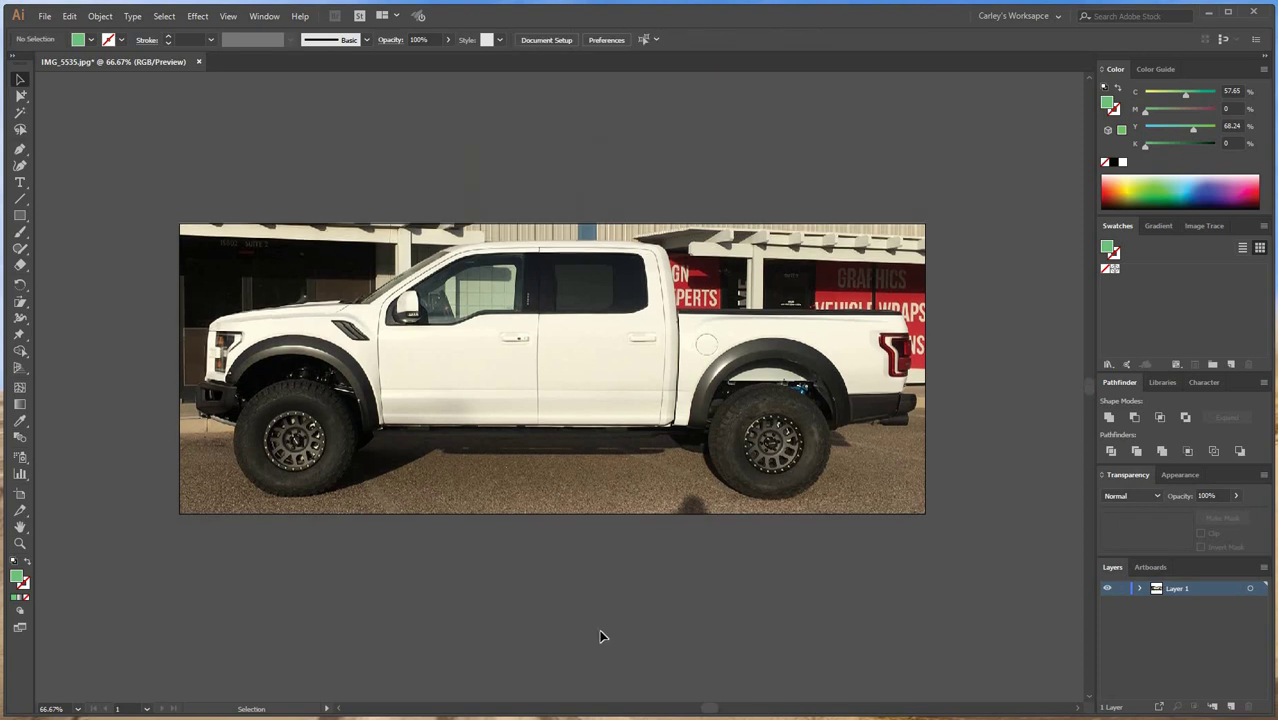
Step: Cover the truck's front door with a green rectangle about 4.81 by 5.52 in, reaching from the roofline to the door's bottom edge
key(ctrl+plus)
key(ctrl+plus)
drag(298, 411, 331, 414)
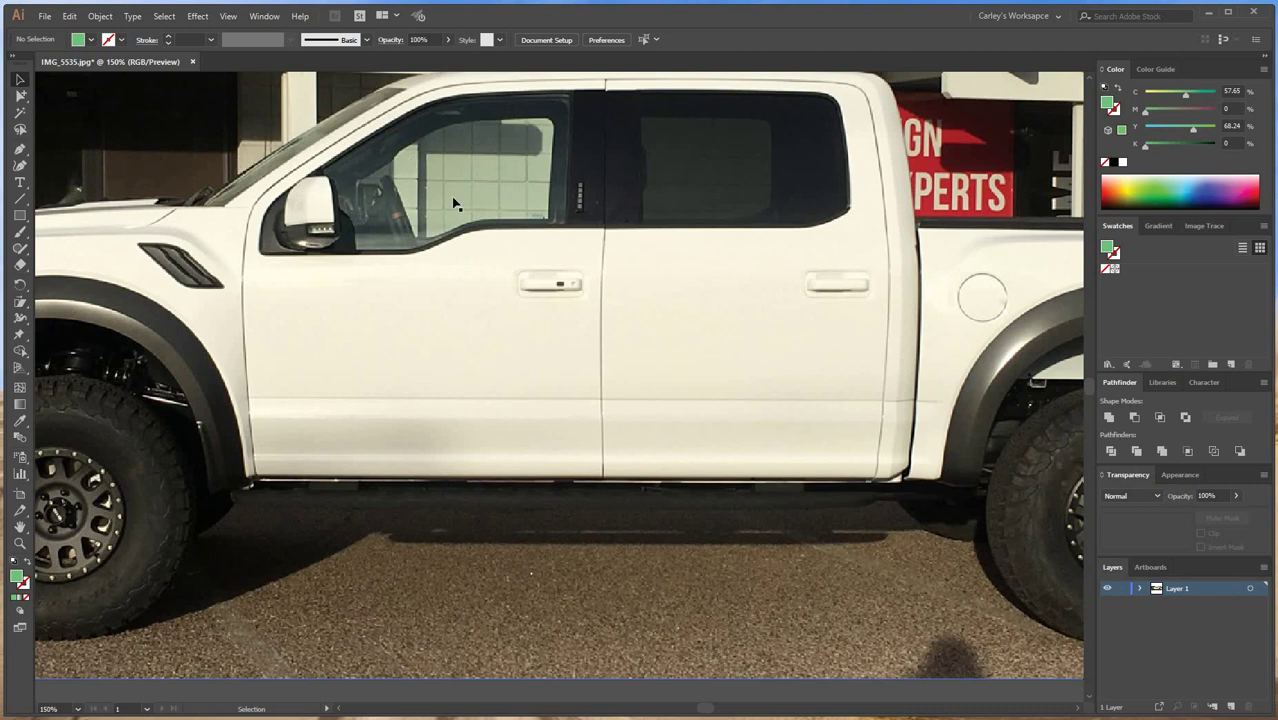
scroll(535, 252, up, 2)
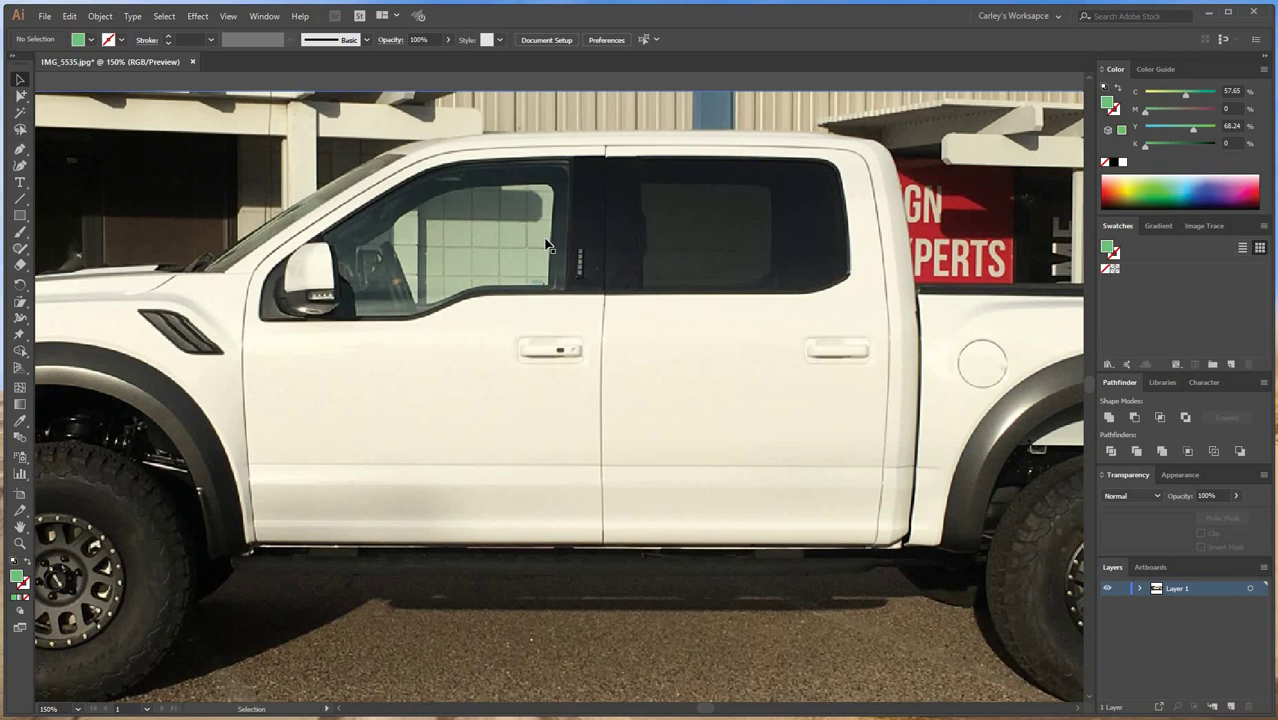
click(20, 215)
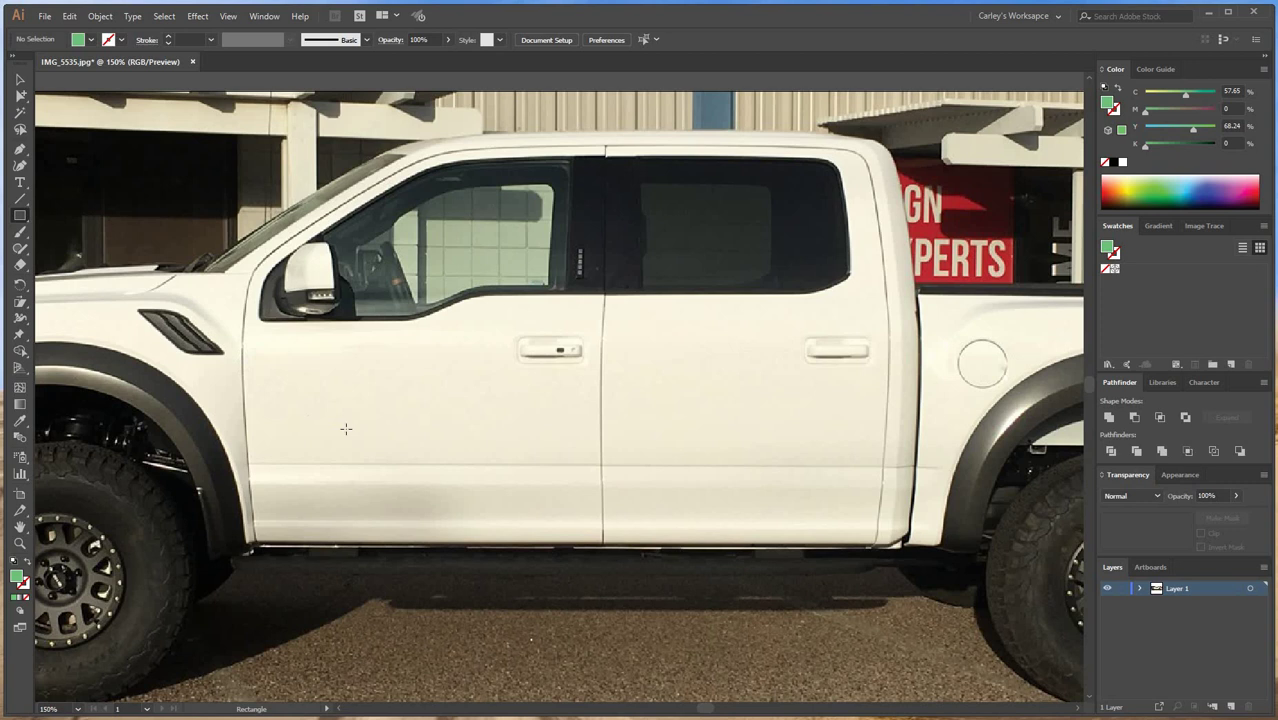
drag(242, 357, 600, 451)
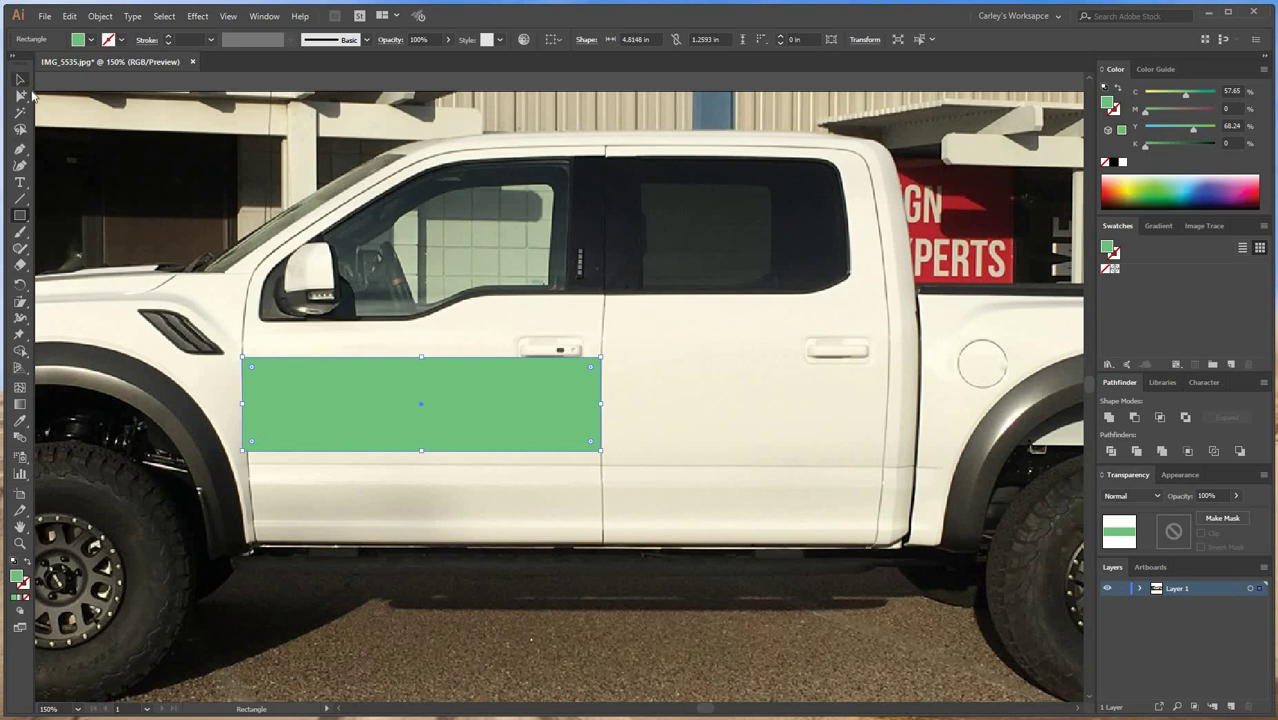
key(v)
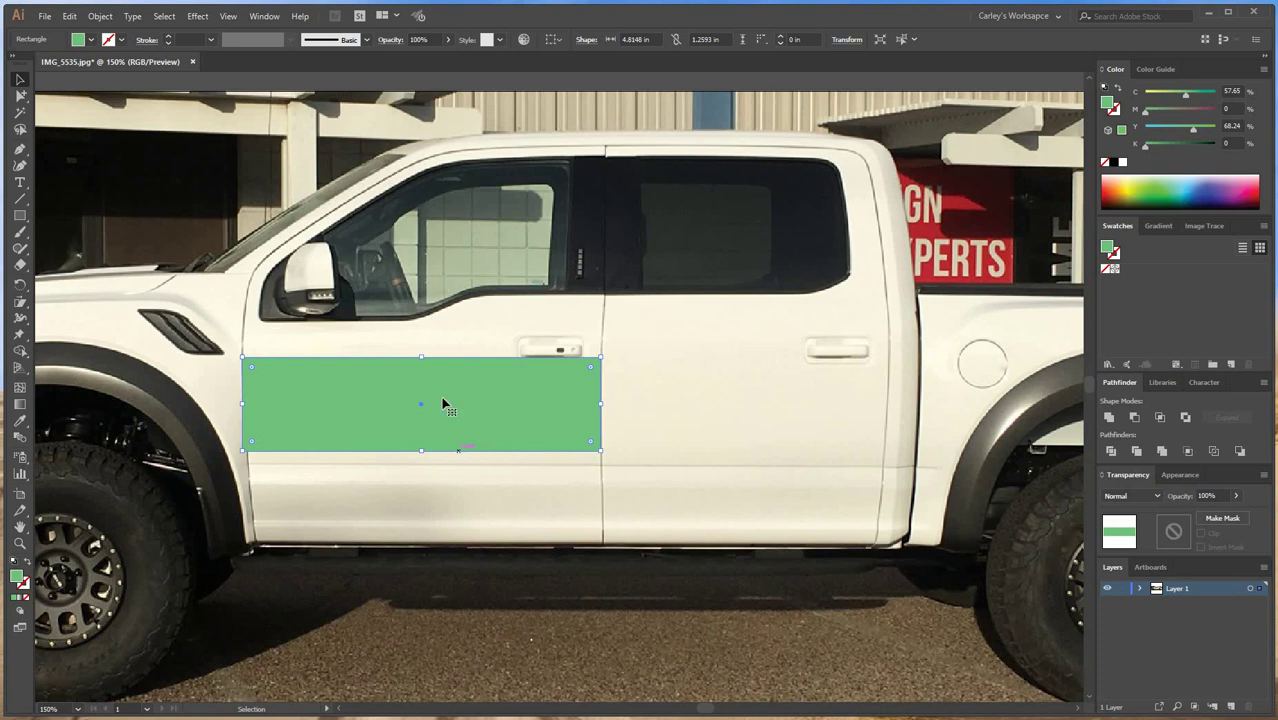
drag(414, 355, 668, 134)
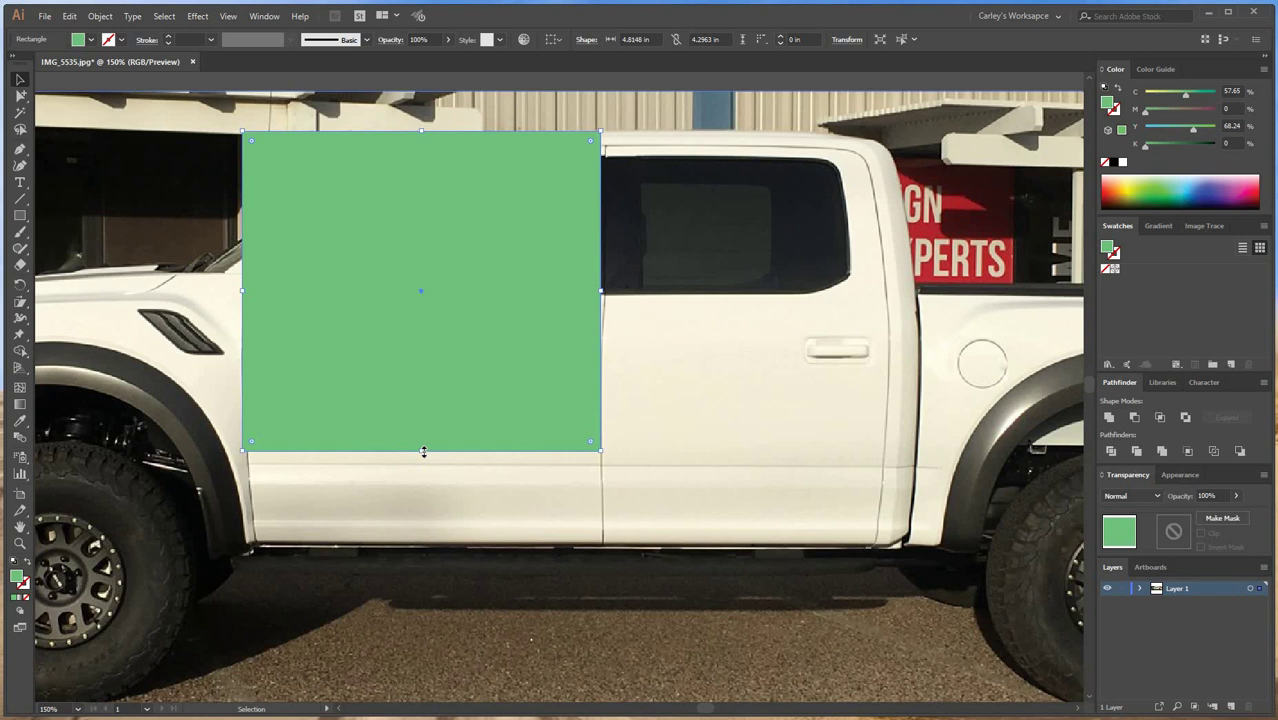
drag(424, 451, 613, 546)
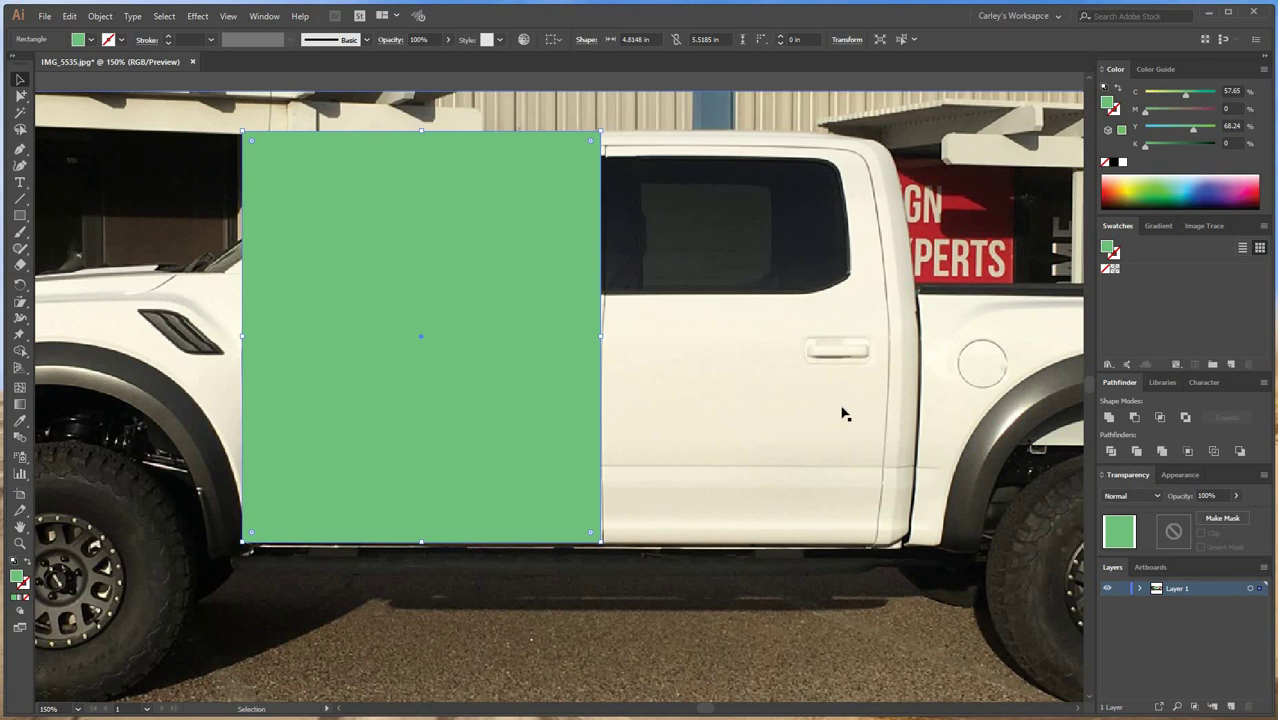
Step: Select the green rectangle together with the truck photo and make a clipping mask from them
key(ctrl+minus)
key(ctrl+minus)
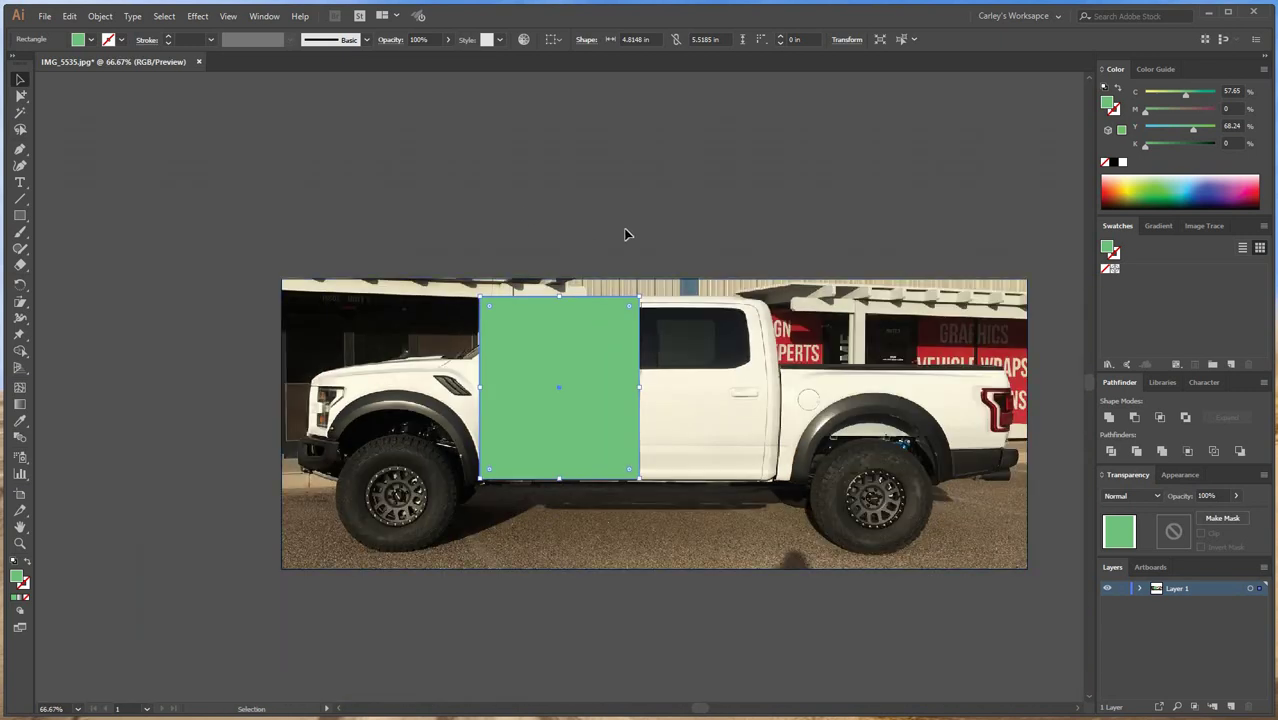
key(ctrl+2)
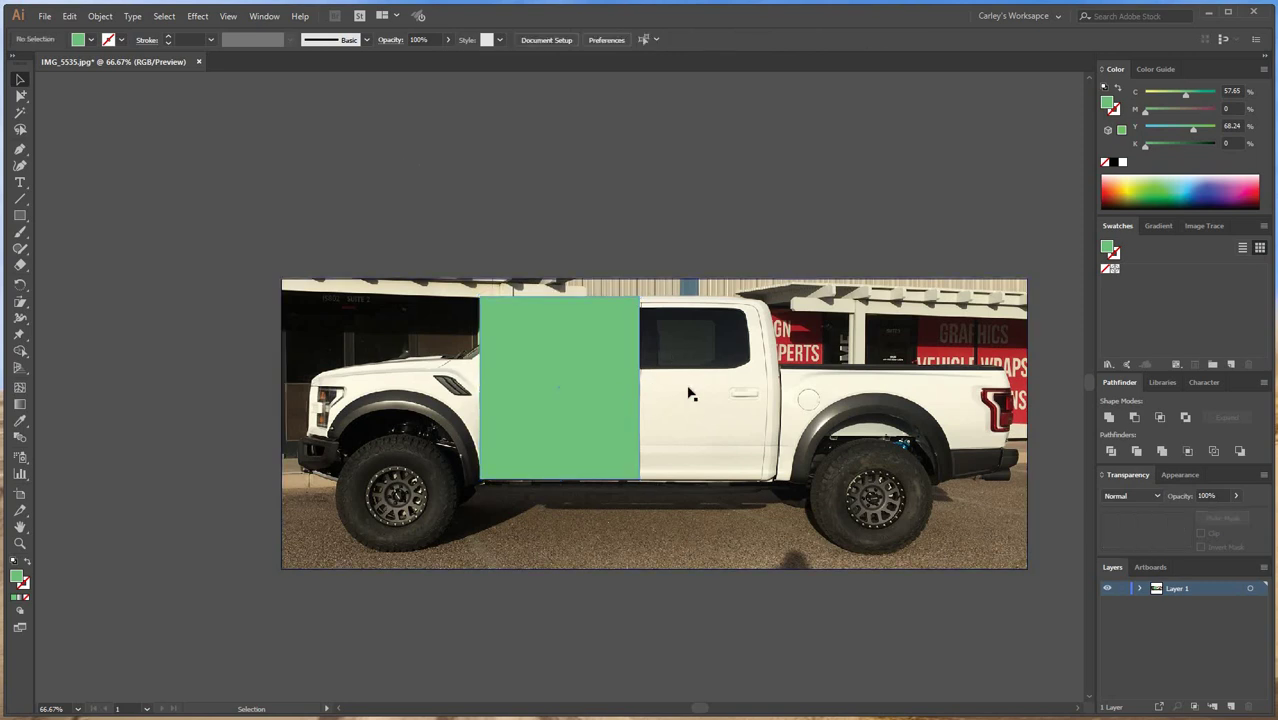
key(ctrl+z)
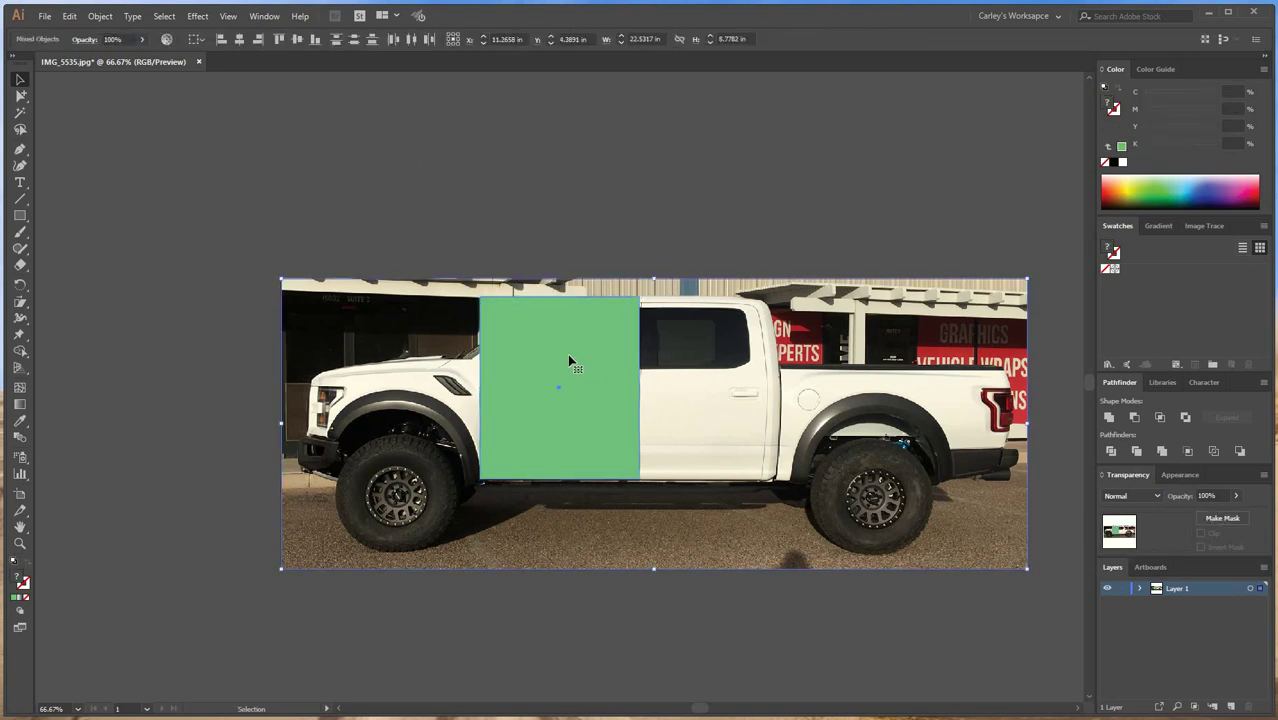
right_click(569, 361)
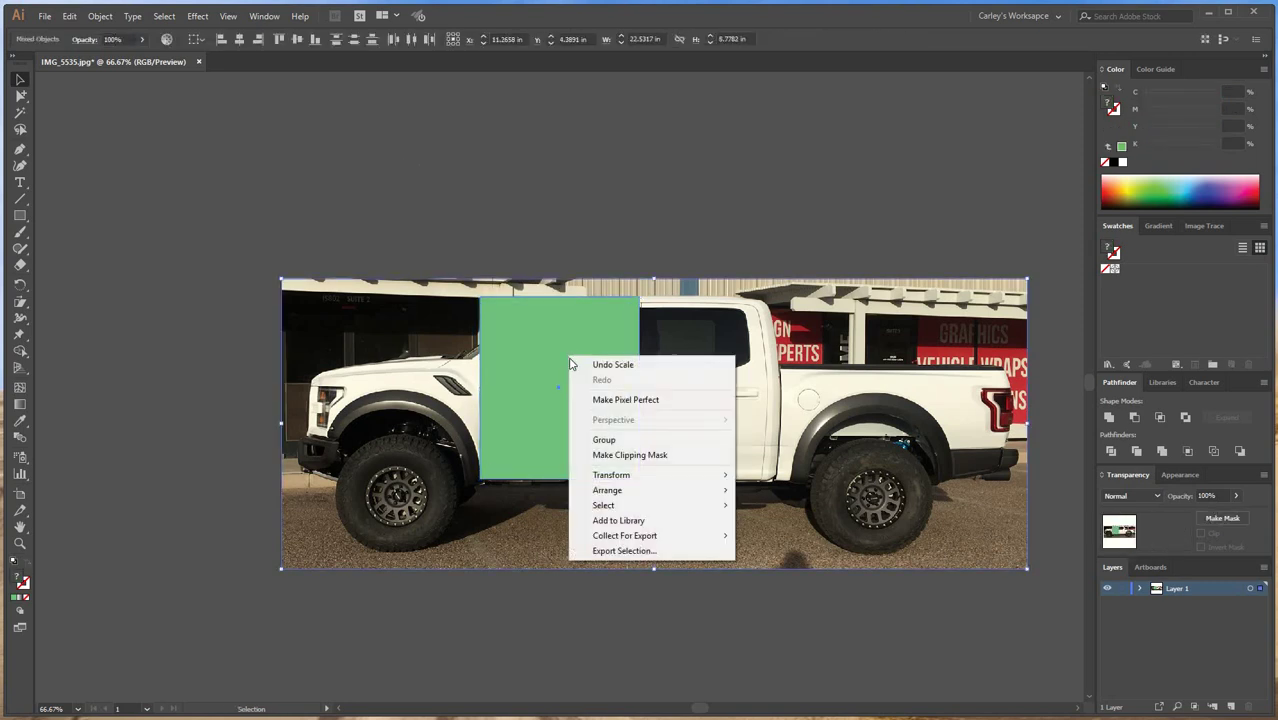
click(630, 455)
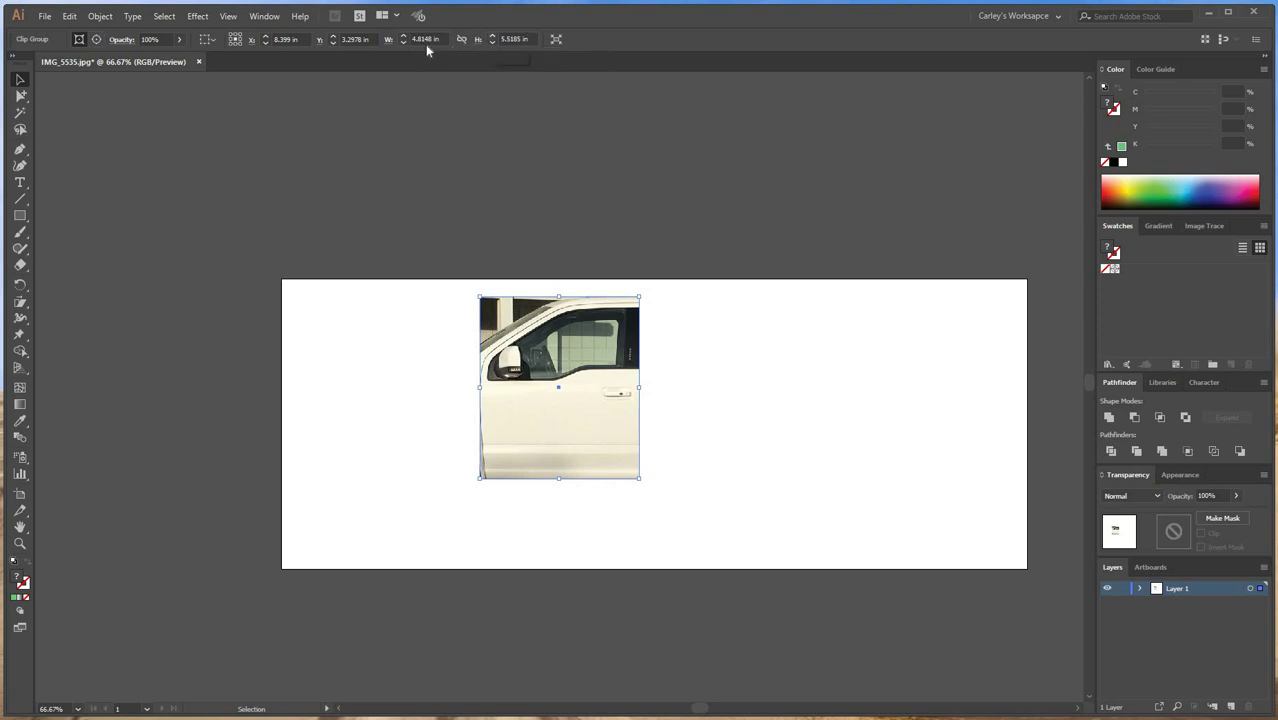
Step: Link width and height proportions and set the clipped front door's width to 4.825 in
click(420, 40)
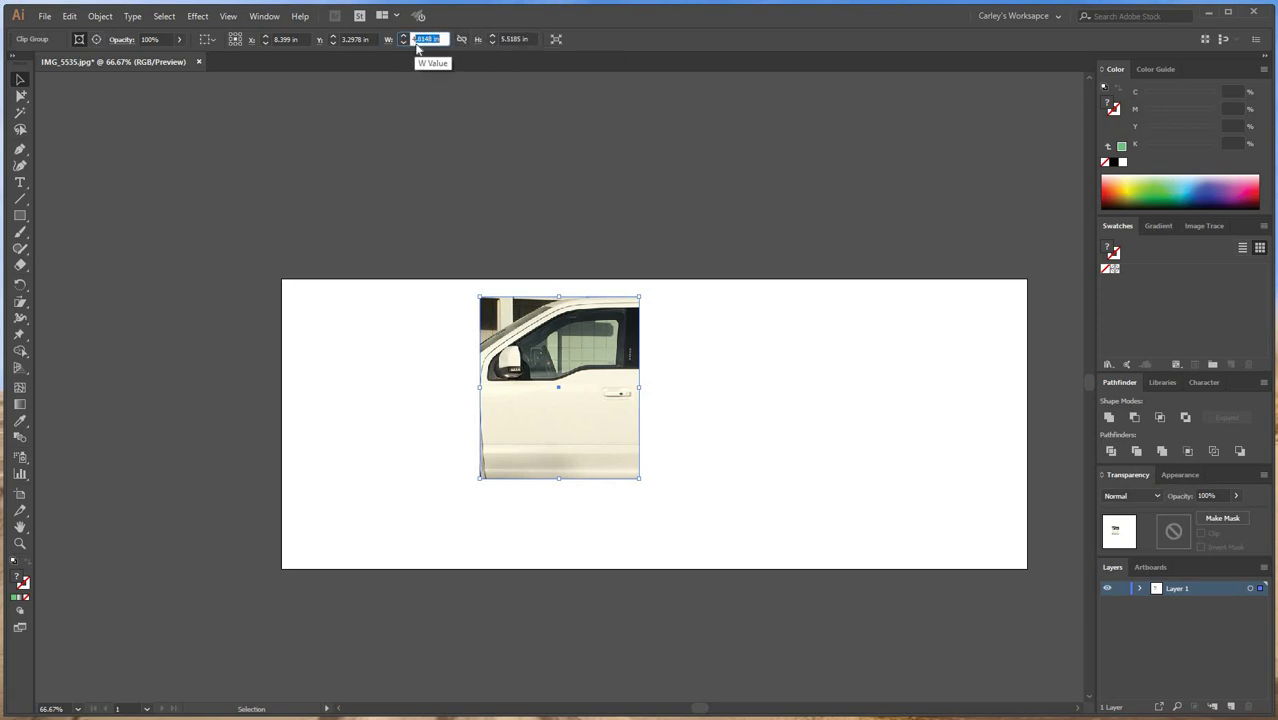
click(429, 38)
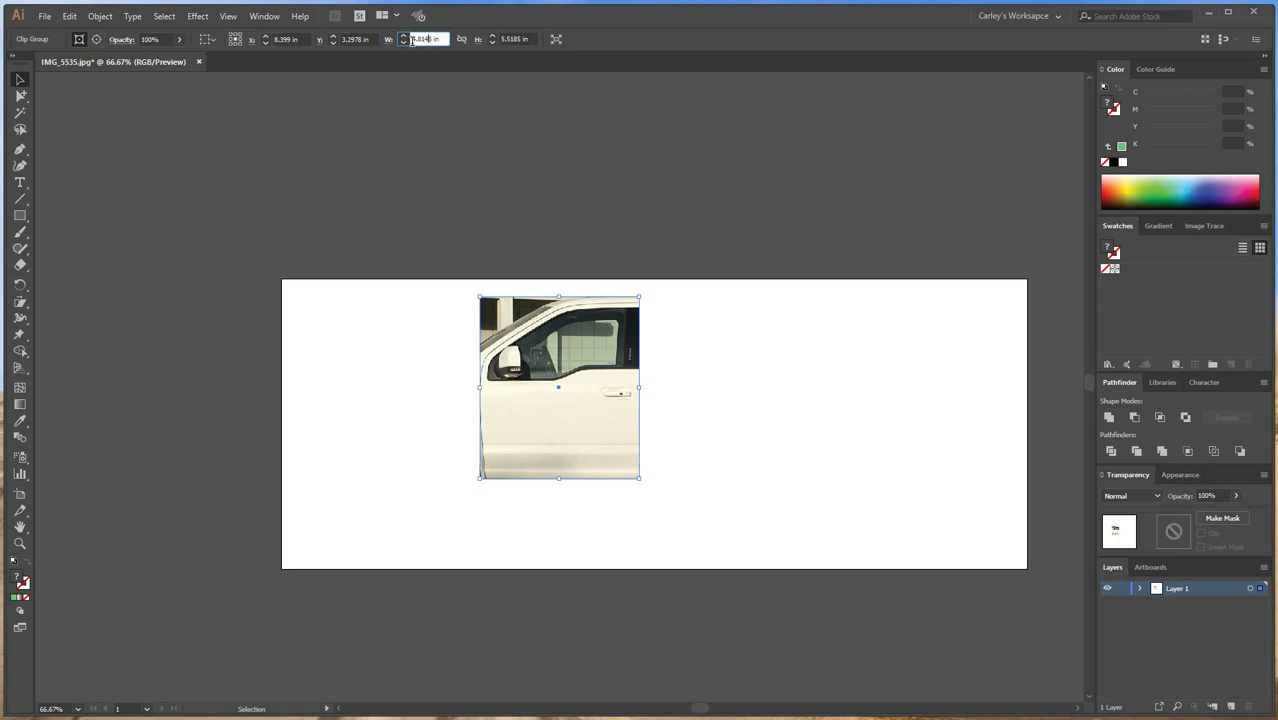
double_click(411, 40)
click(517, 39)
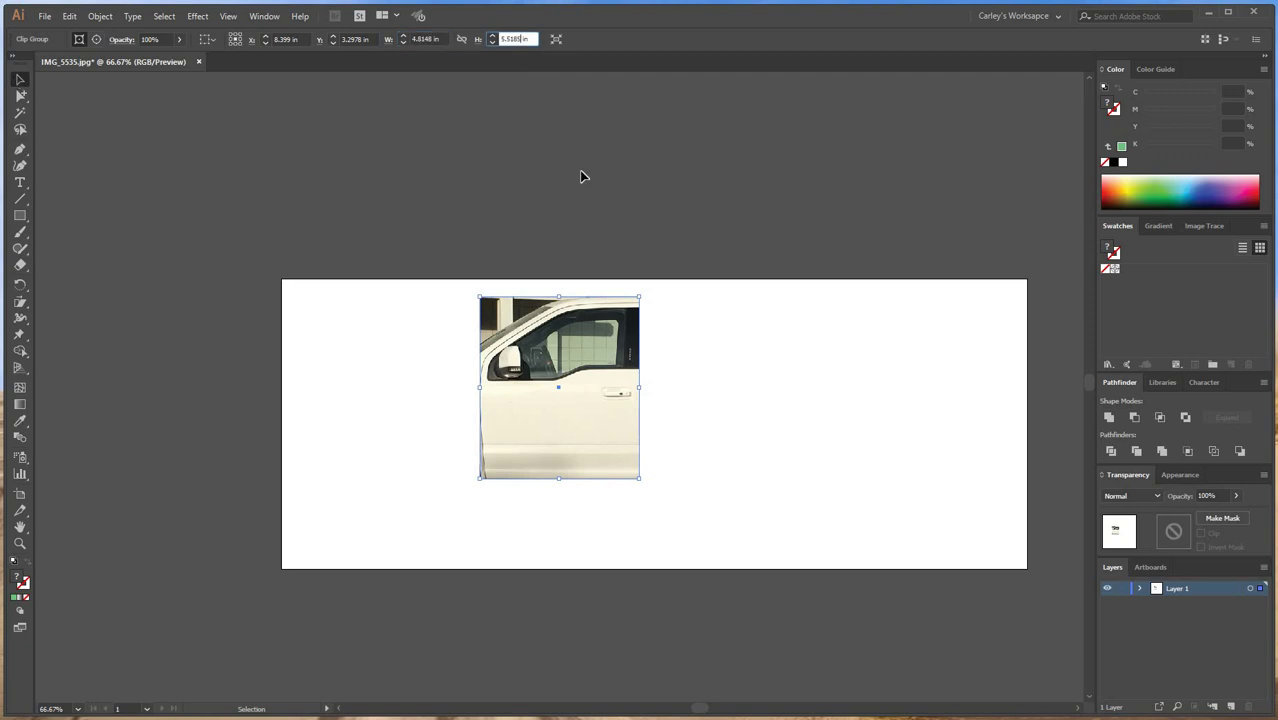
click(760, 462)
drag(767, 582, 337, 246)
click(460, 38)
key(Tab)
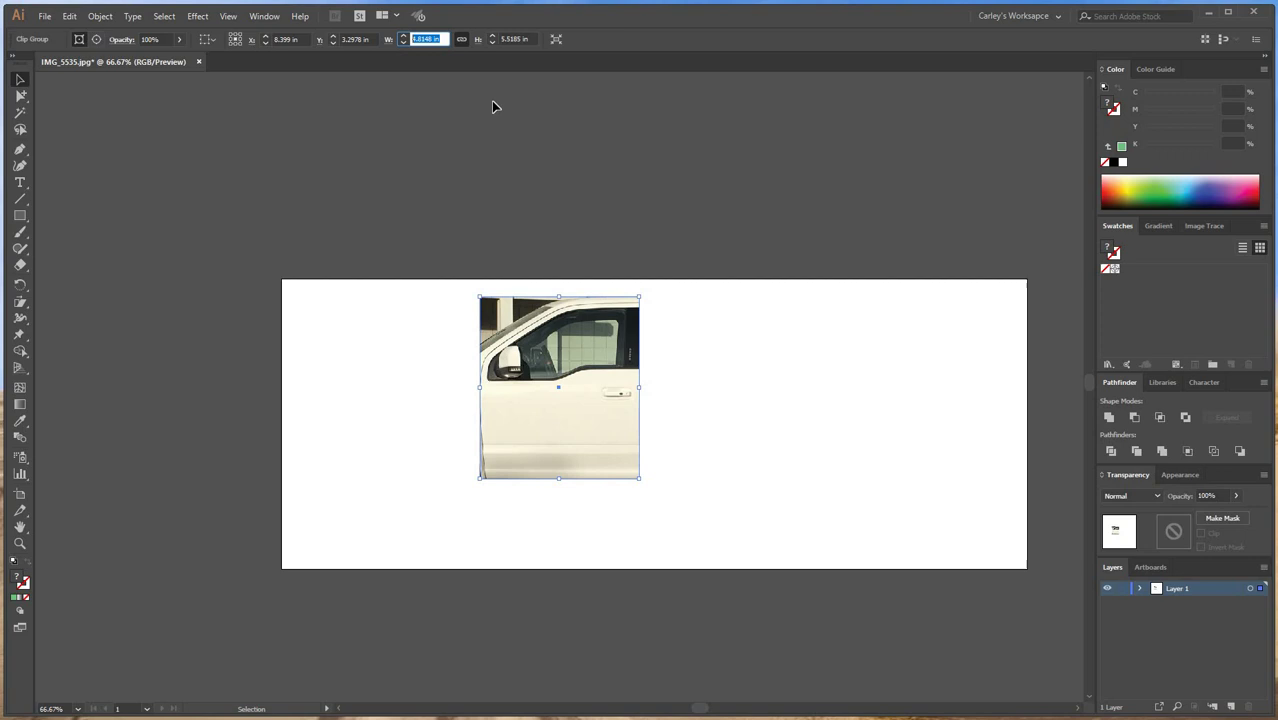
text(4.825)
key(Return)
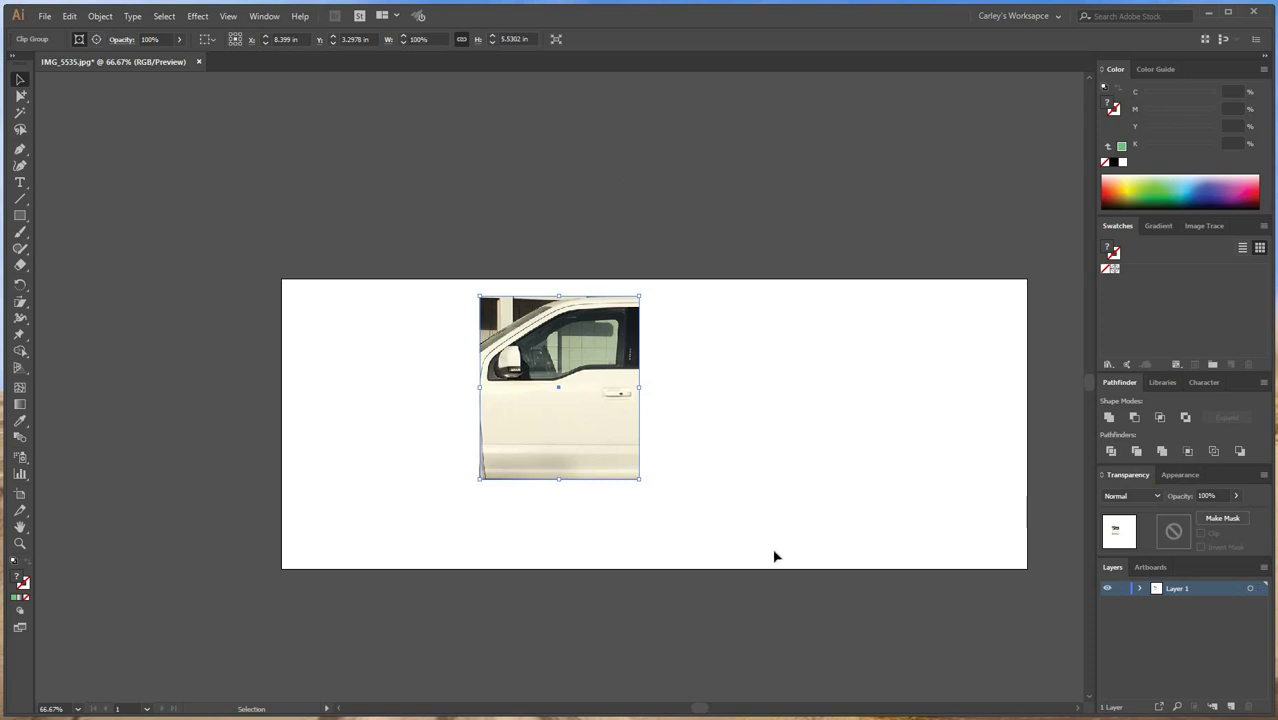
click(774, 552)
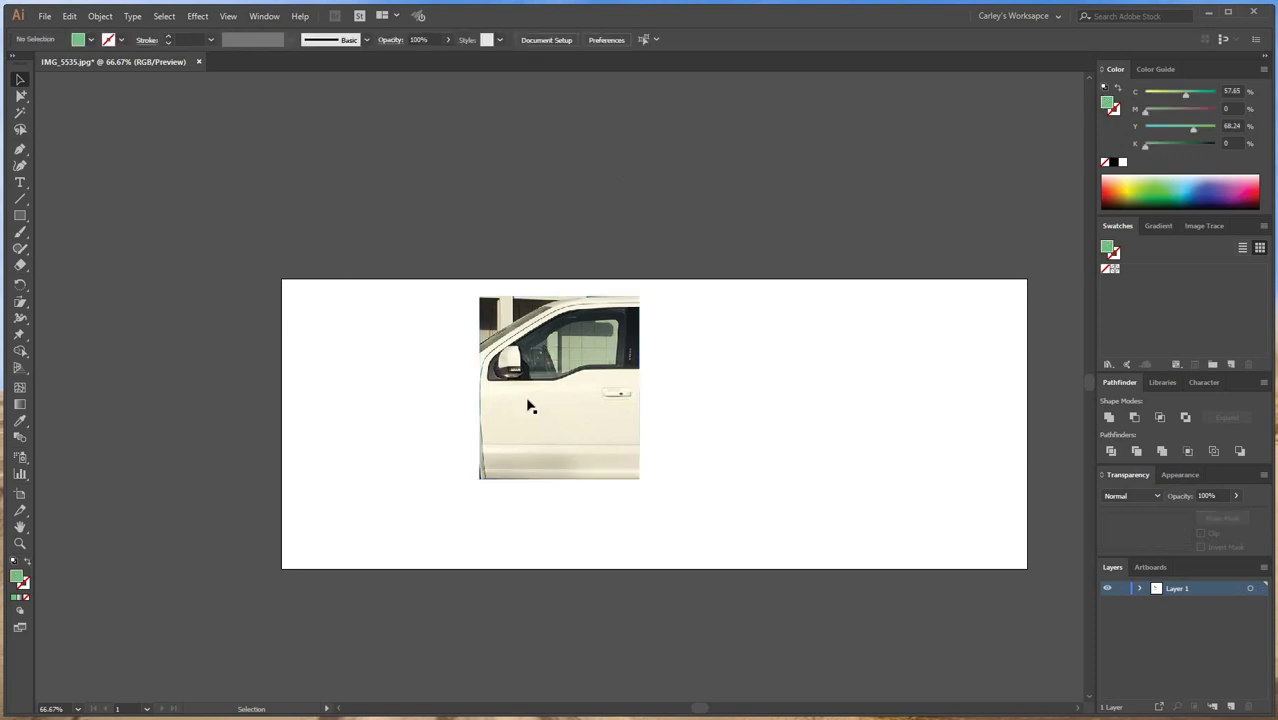
Step: Unlink the proportions of the clipped front door and set its height to 5.9 in
click(625, 451)
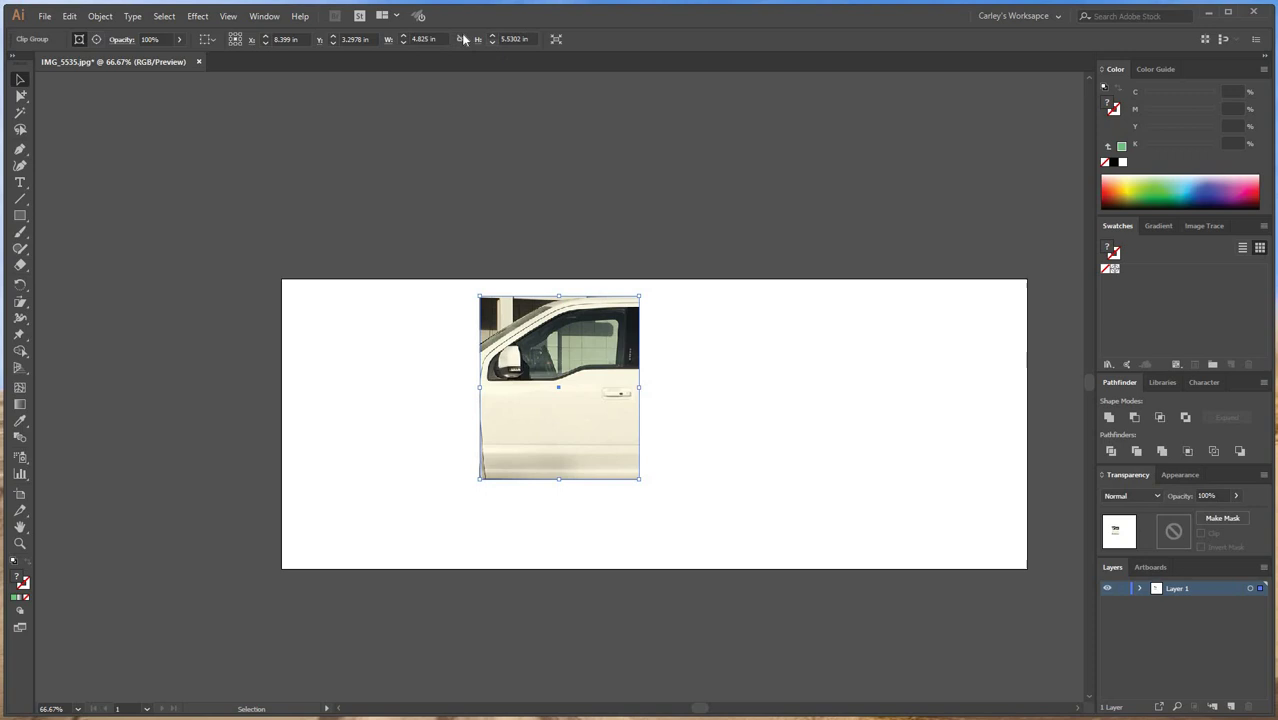
click(479, 40)
text(5.9)
key(Return)
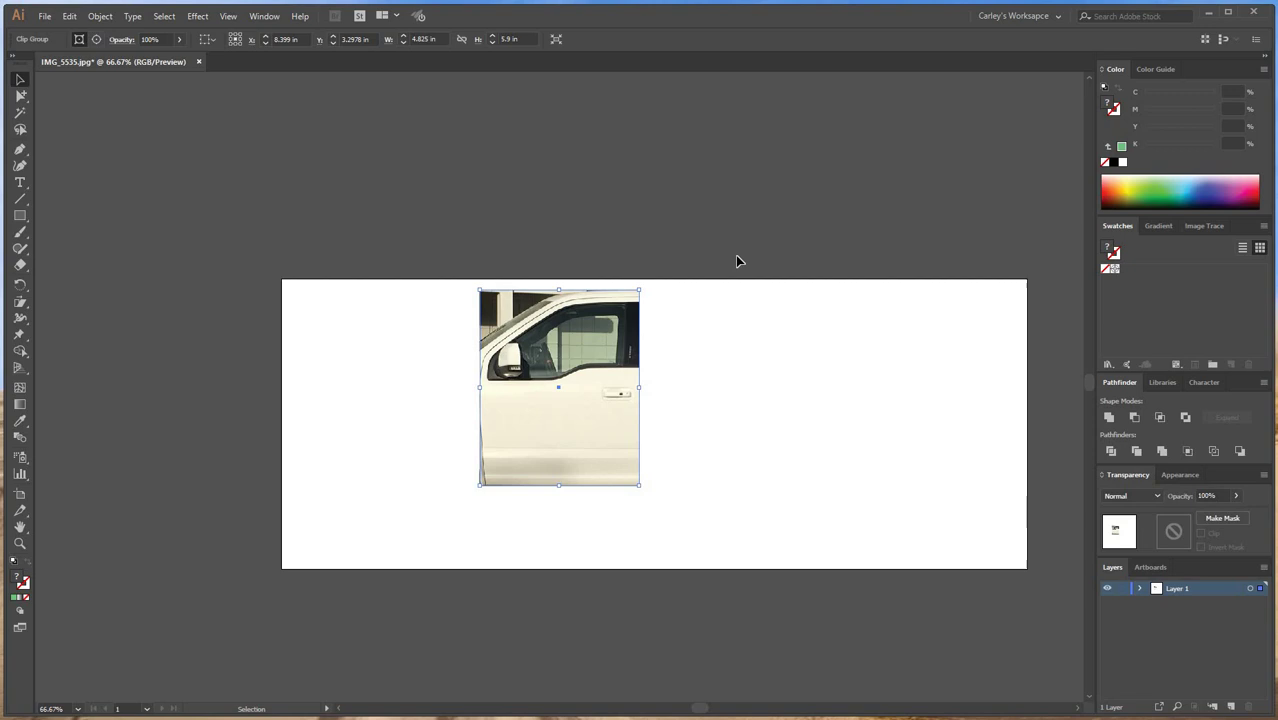
Step: Release the clipping mask on the front door and clear the selection
right_click(613, 386)
right_click(537, 387)
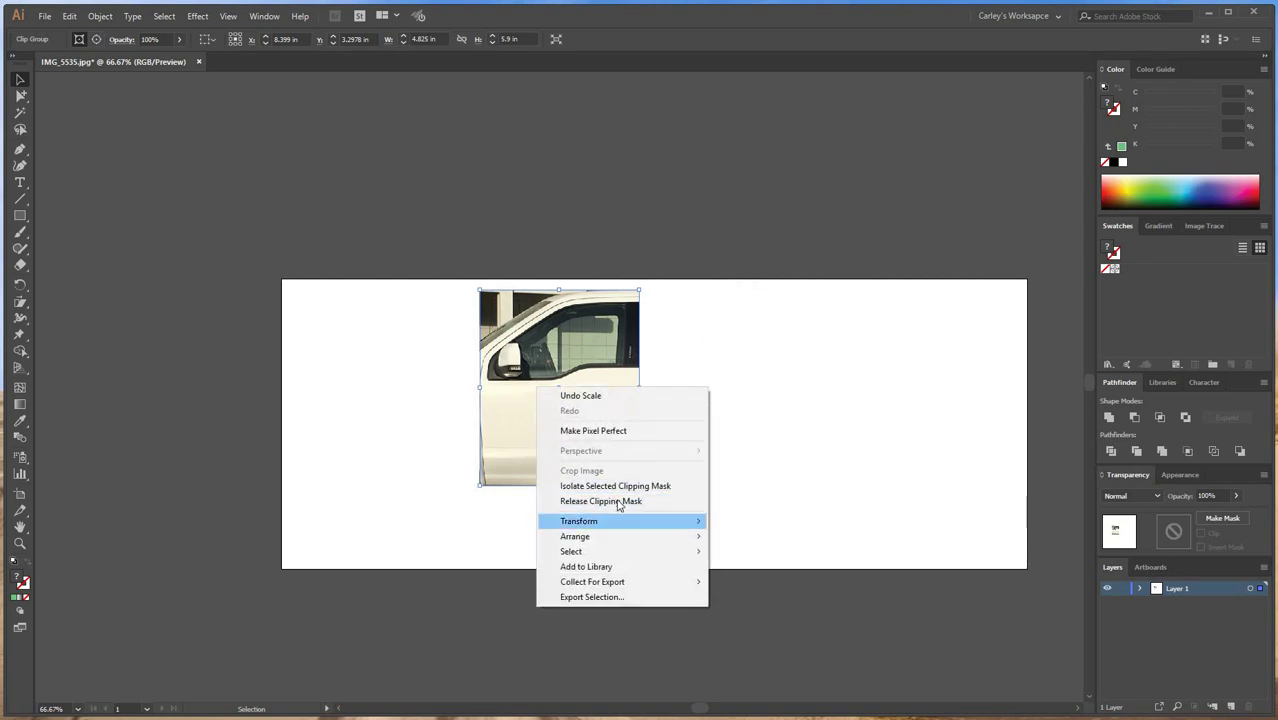
click(619, 503)
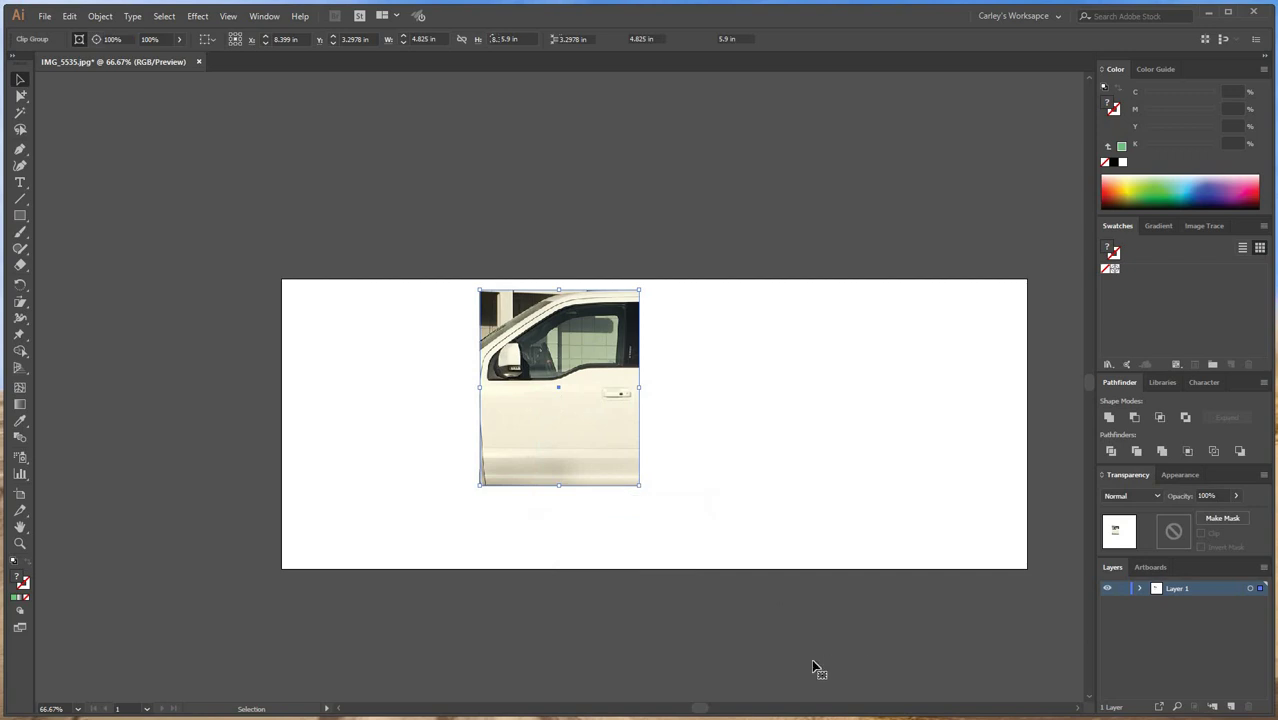
click(680, 660)
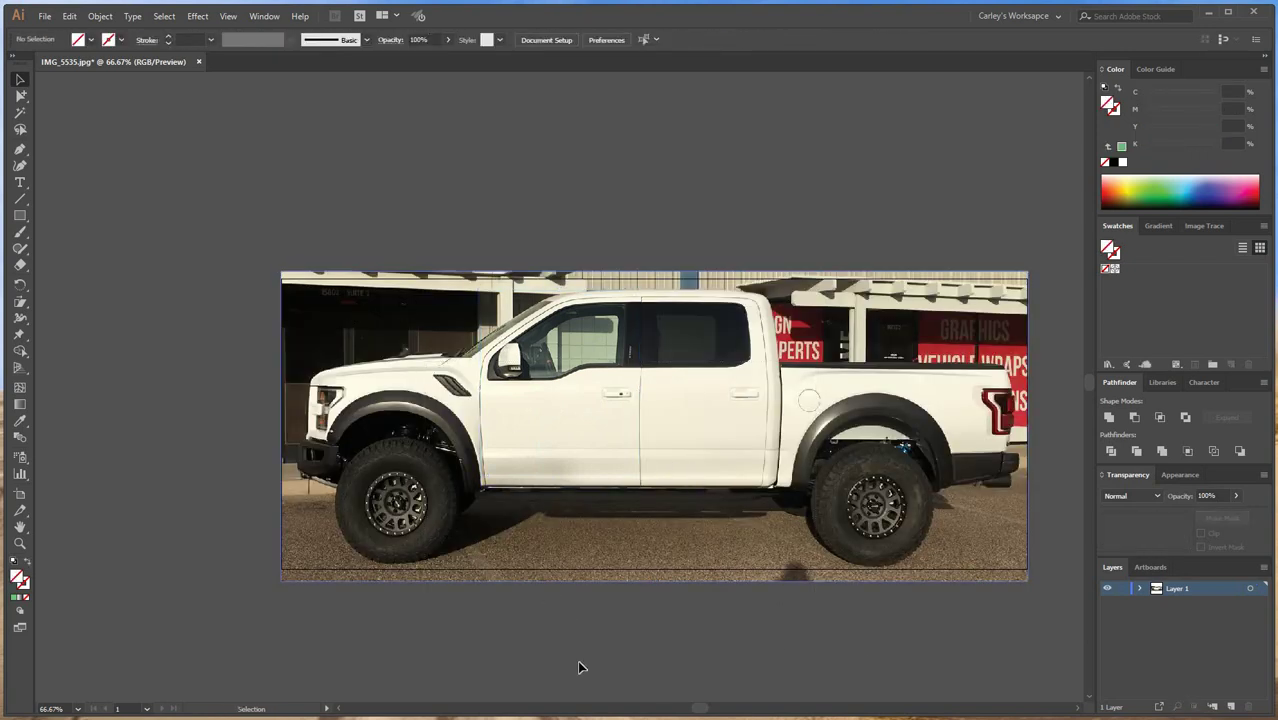
Step: Align the rescaled truck photo to the artboard, centring it horizontally and vertically
scroll(545, 335, up, 3)
drag(652, 571, 547, 289)
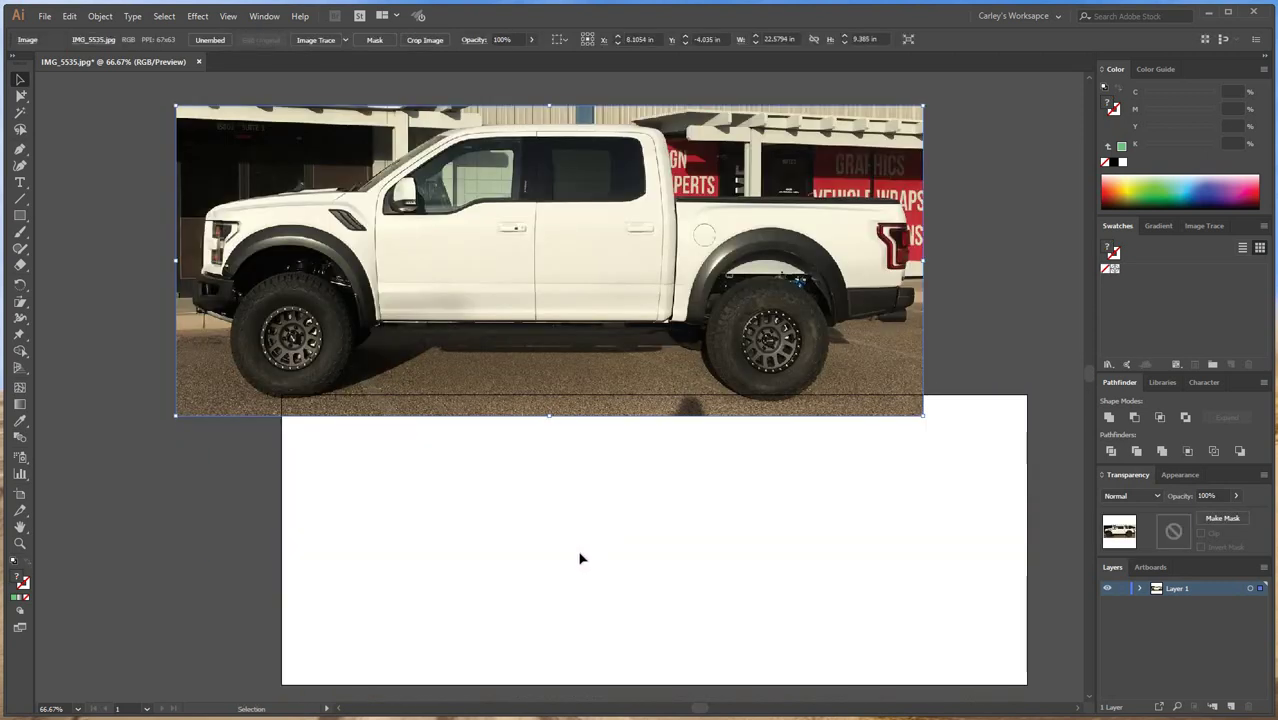
drag(505, 382, 552, 507)
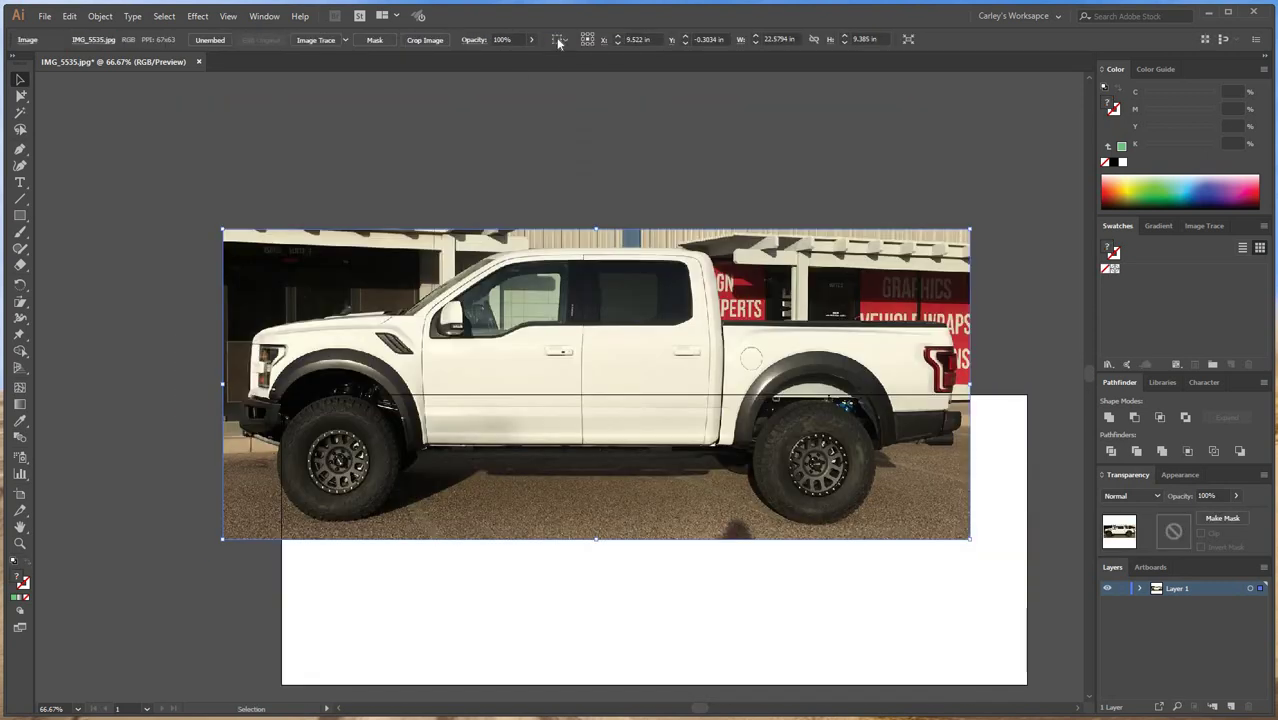
click(558, 40)
click(630, 84)
click(603, 40)
click(660, 40)
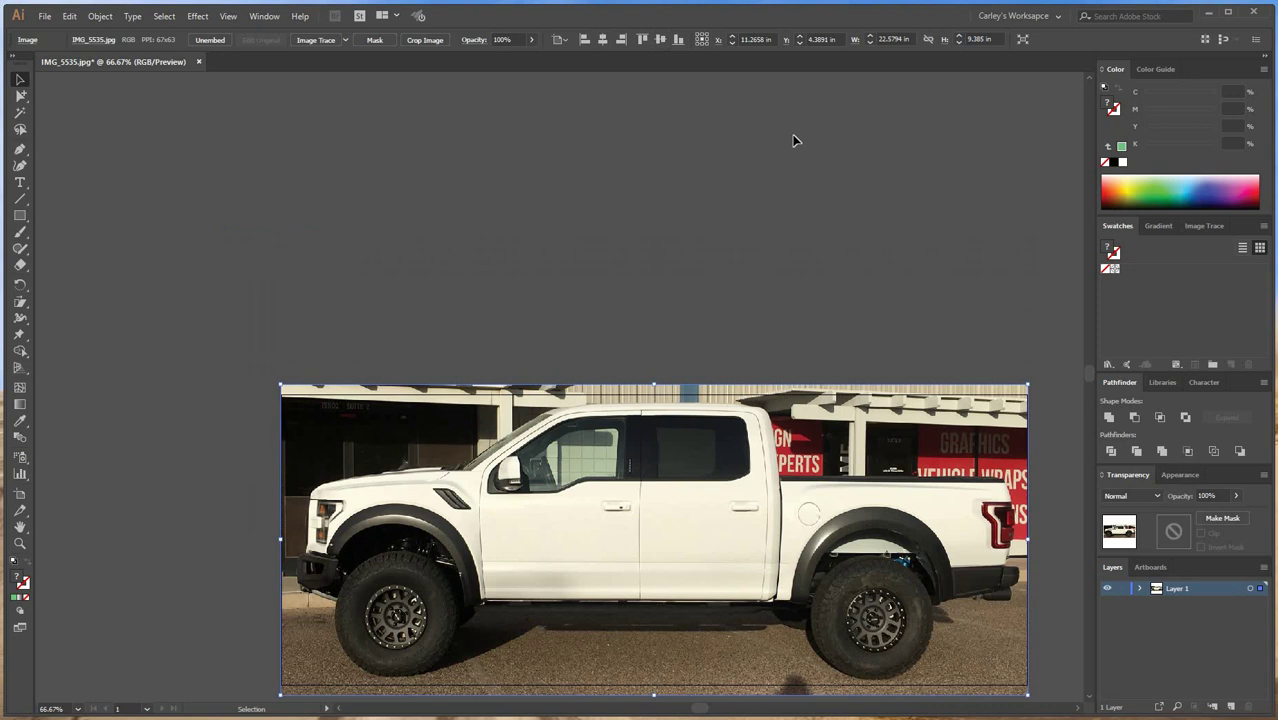
scroll(797, 141, down, 3)
drag(887, 671, 741, 600)
click(678, 593)
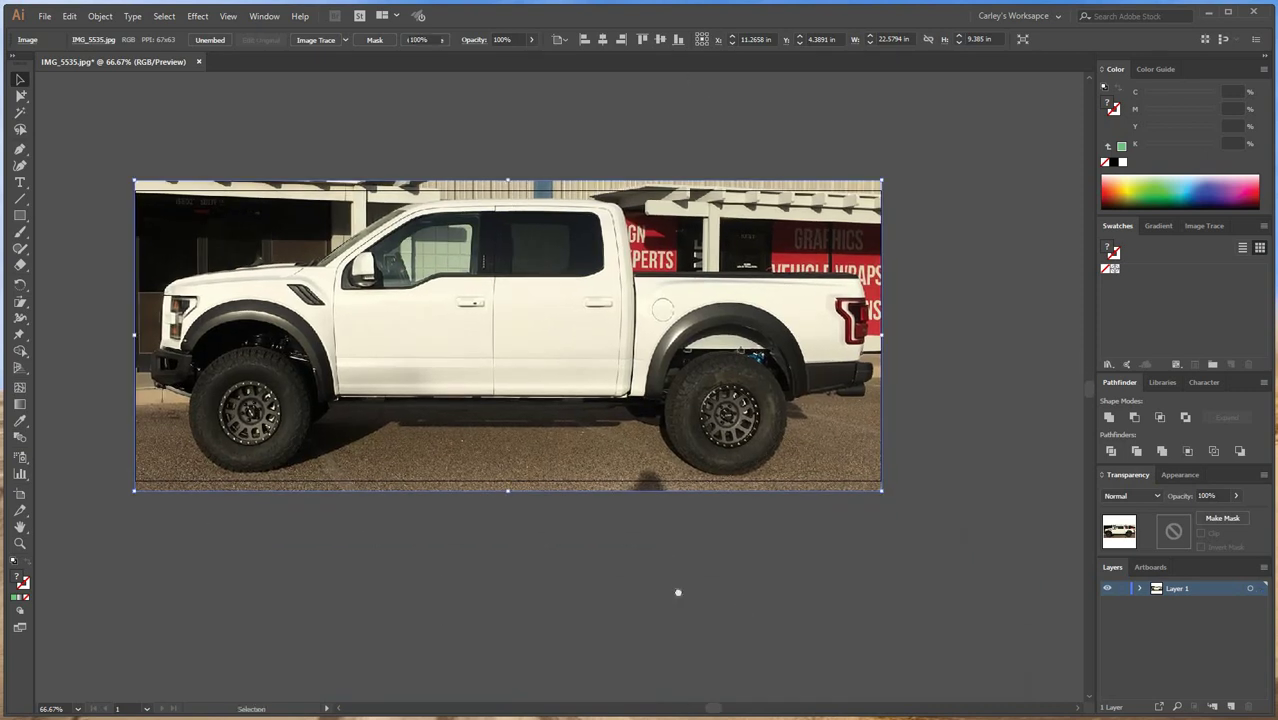
scroll(678, 592, down, 1)
scroll(678, 592, right, 1)
click(683, 592)
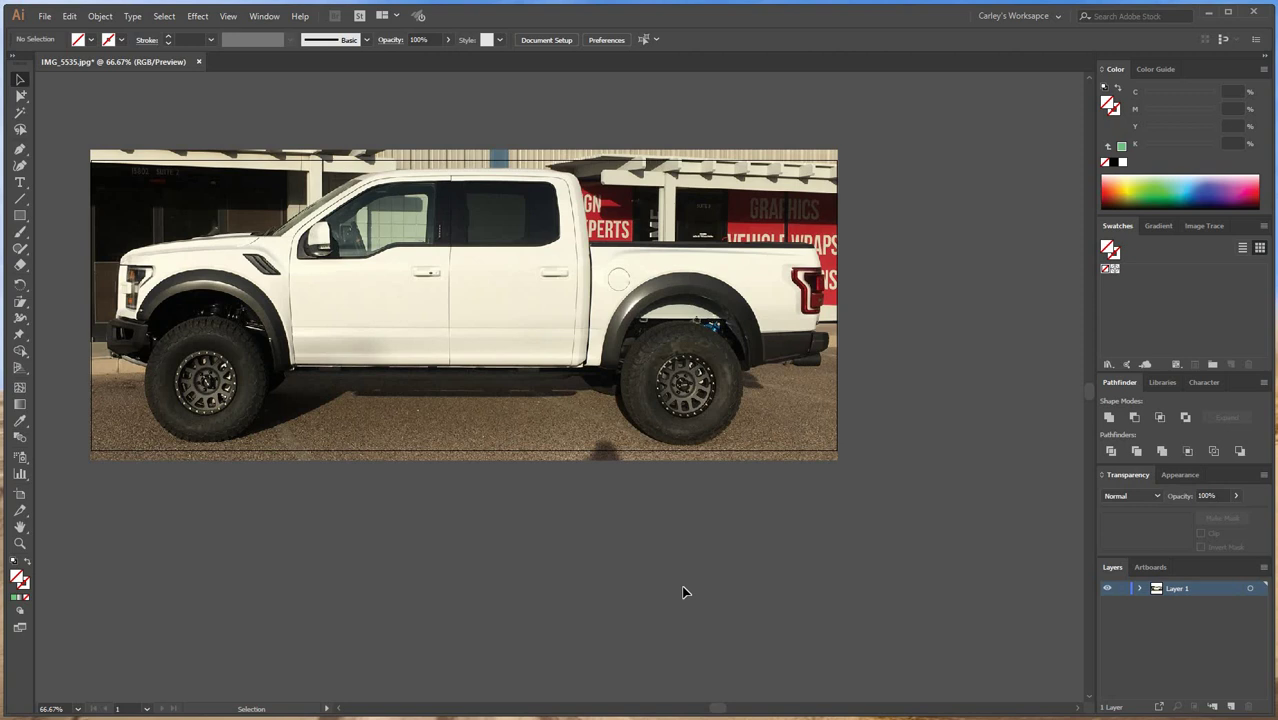
Step: Draw a rectangle about 6.03 in wide and 1.01 in high across the truck's bed side up to the taillight, fill it green, and check its width
scroll(655, 620, down, 1)
scroll(655, 620, right, 1)
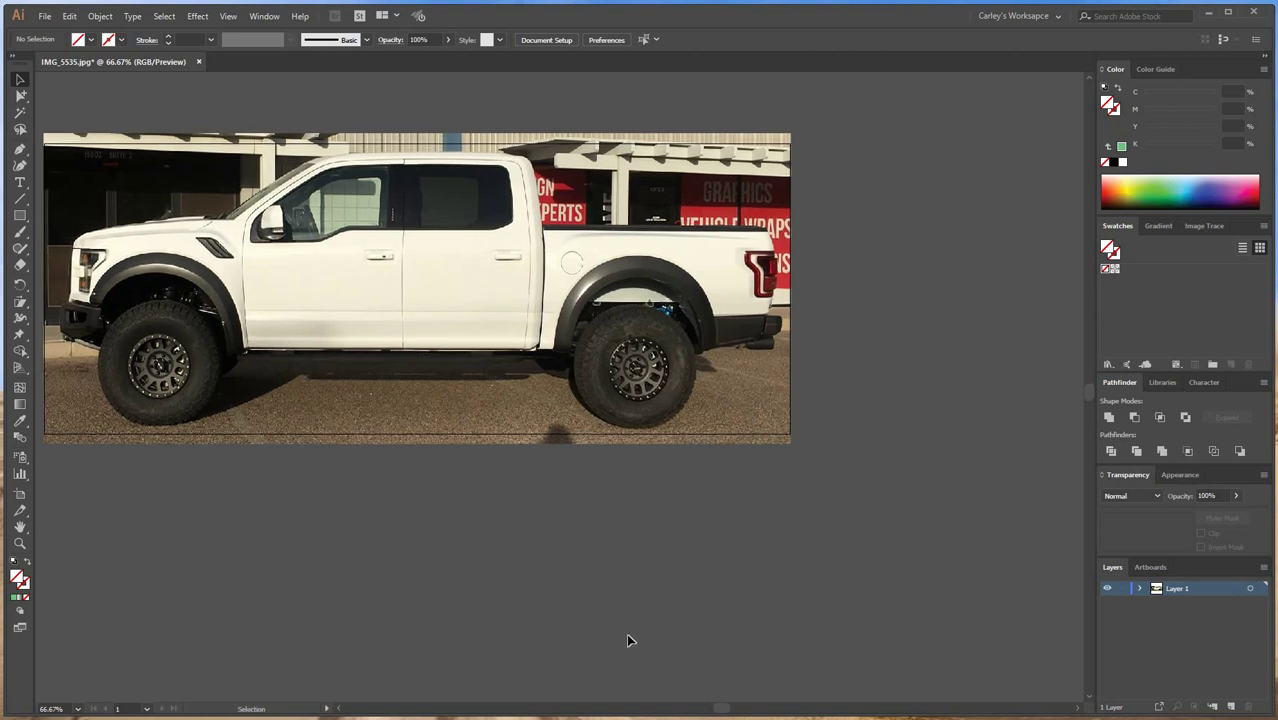
key(ctrl+equal)
drag(390, 440, 241, 472)
click(20, 215)
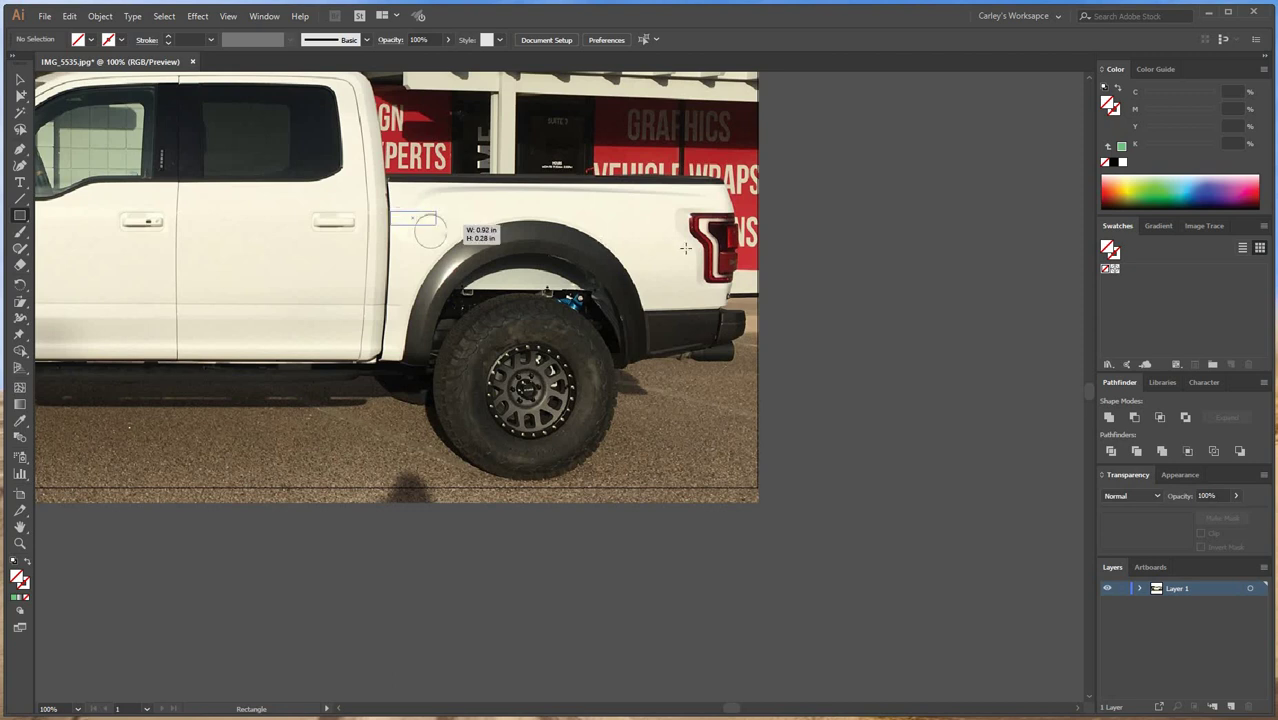
drag(390, 210, 689, 237)
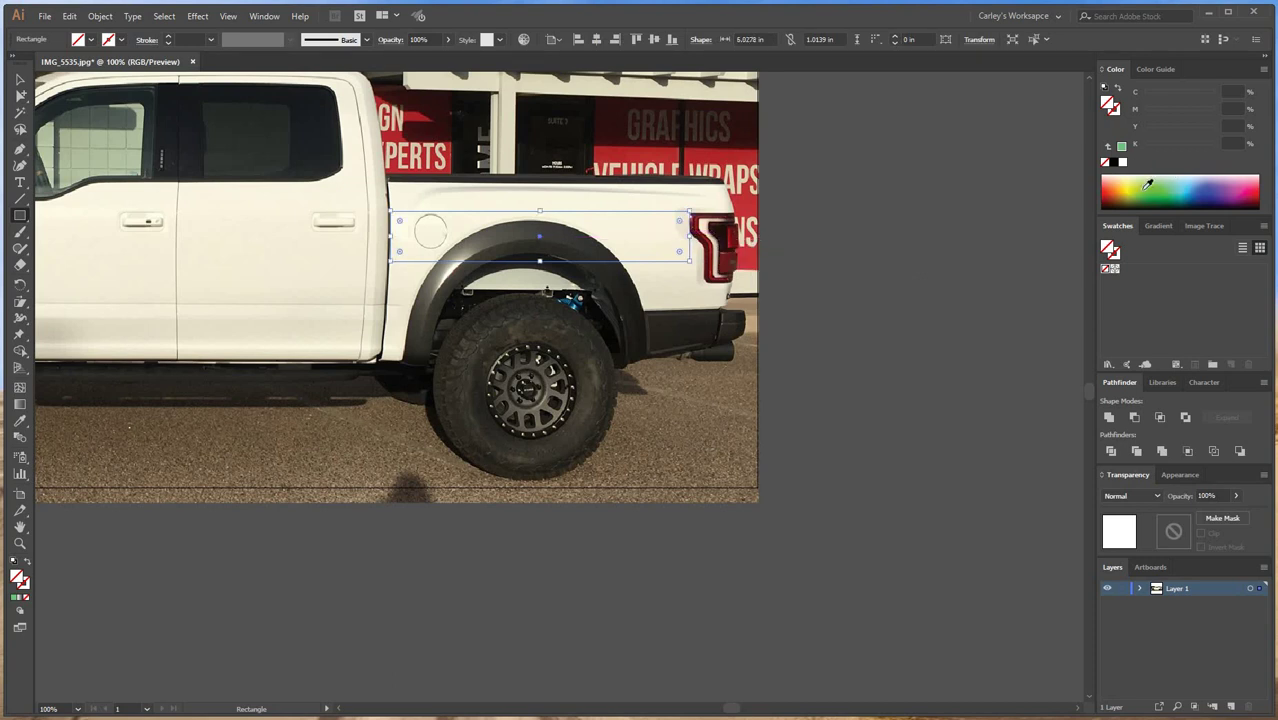
click(1148, 184)
click(20, 81)
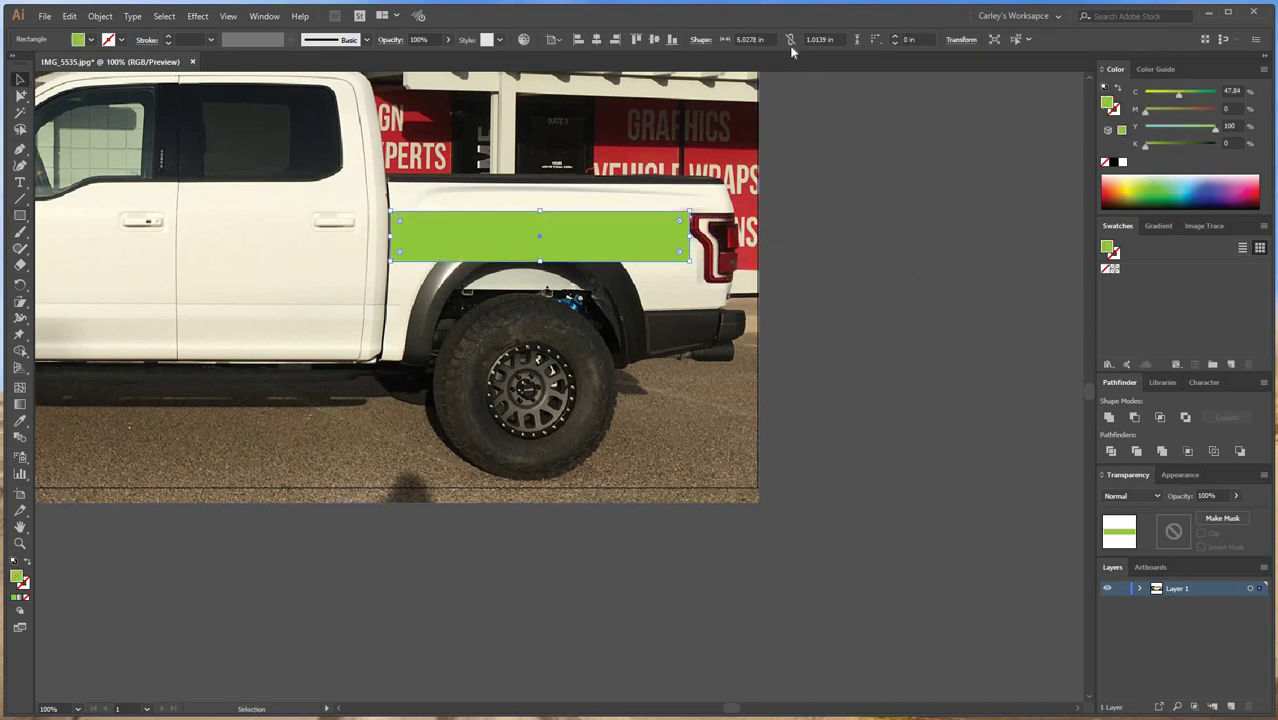
click(750, 39)
click(790, 595)
drag(425, 589, 574, 601)
drag(371, 576, 612, 625)
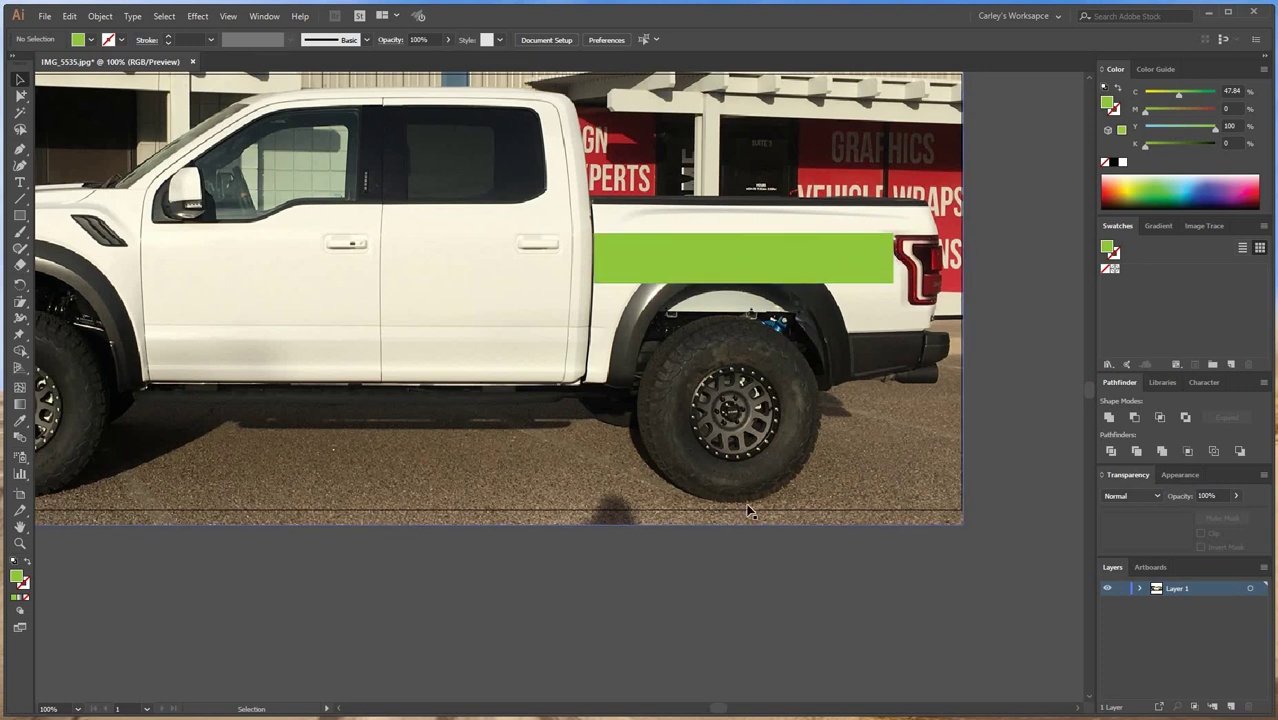
Step: Delete the green measuring rectangle from the bed side
key(ctrl+a)
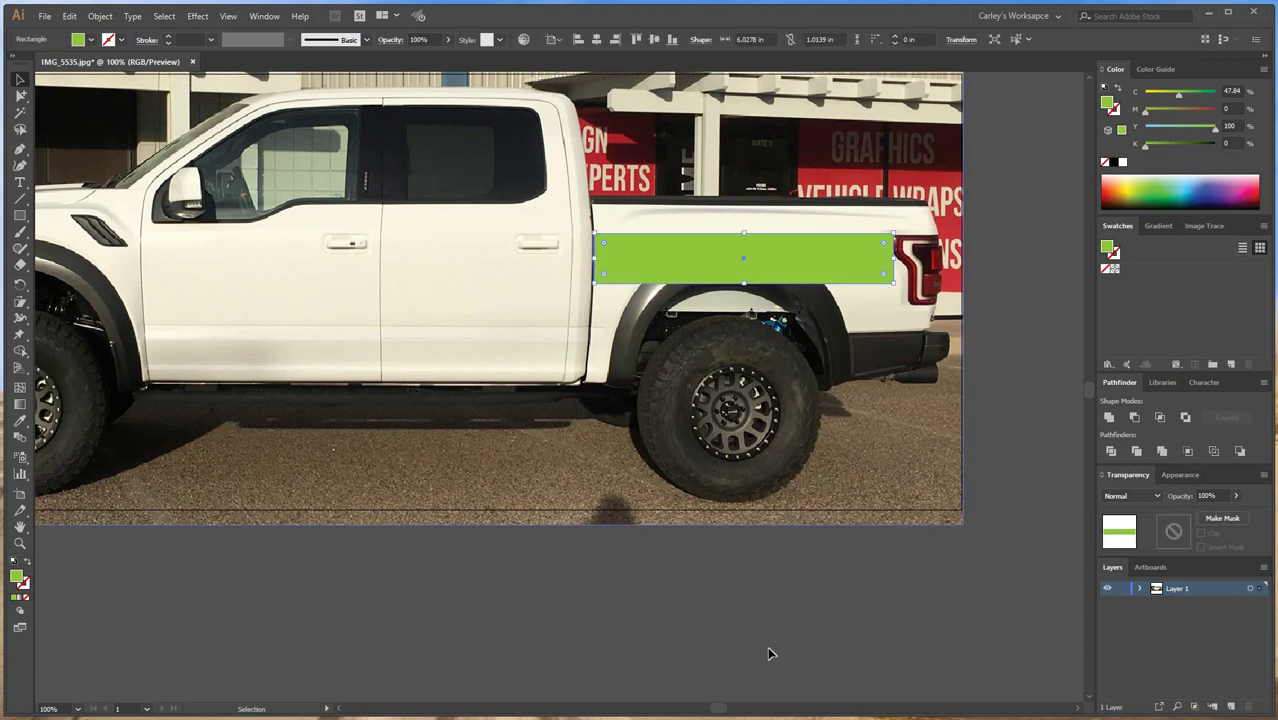
key(Delete)
key(h)
drag(724, 634, 960, 646)
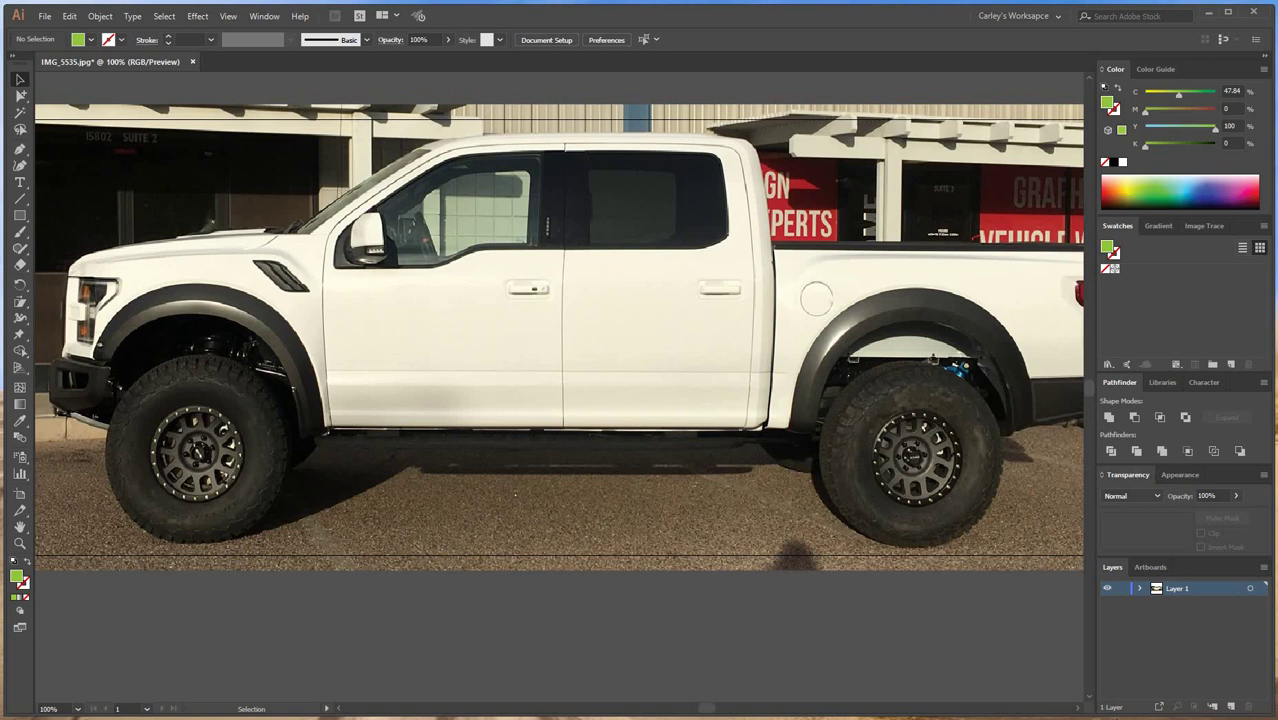
Step: Add a layer above the locked photo layer and set up the Pen tool with a green 1 pt stroke and no fill
click(1231, 707)
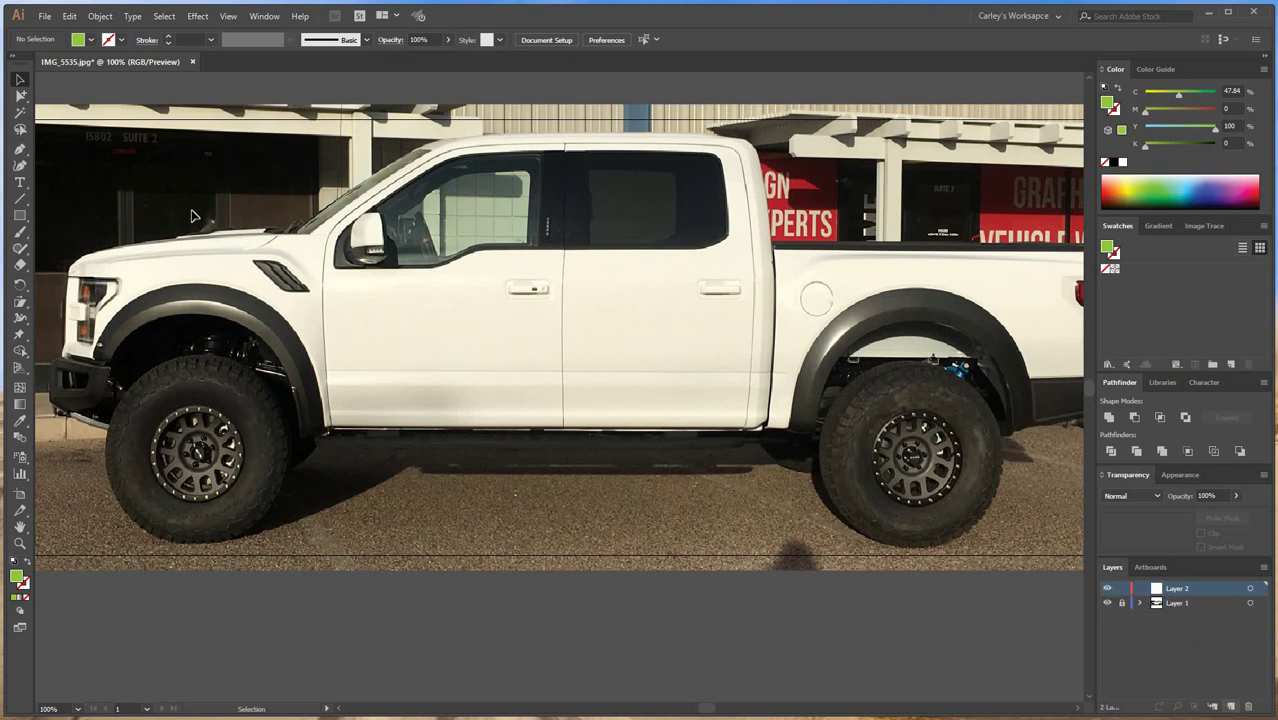
click(19, 150)
key(shift+x)
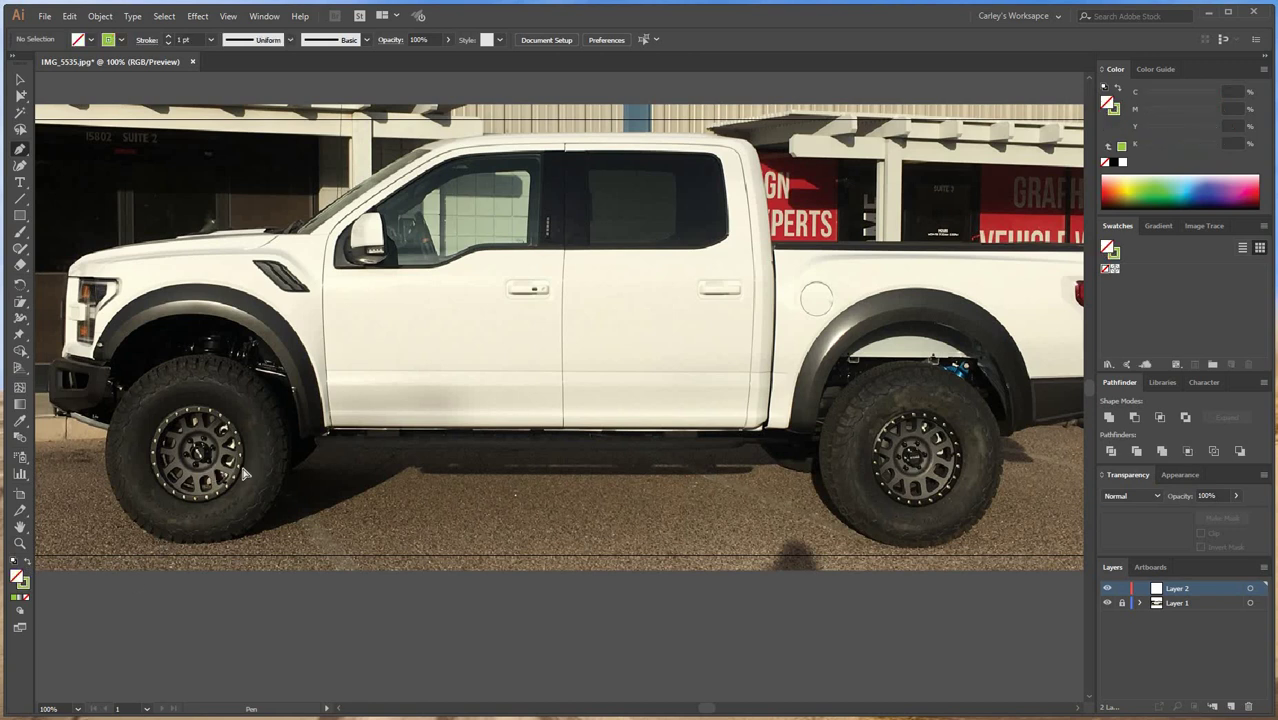
key(ctrl+plus)
click(207, 449)
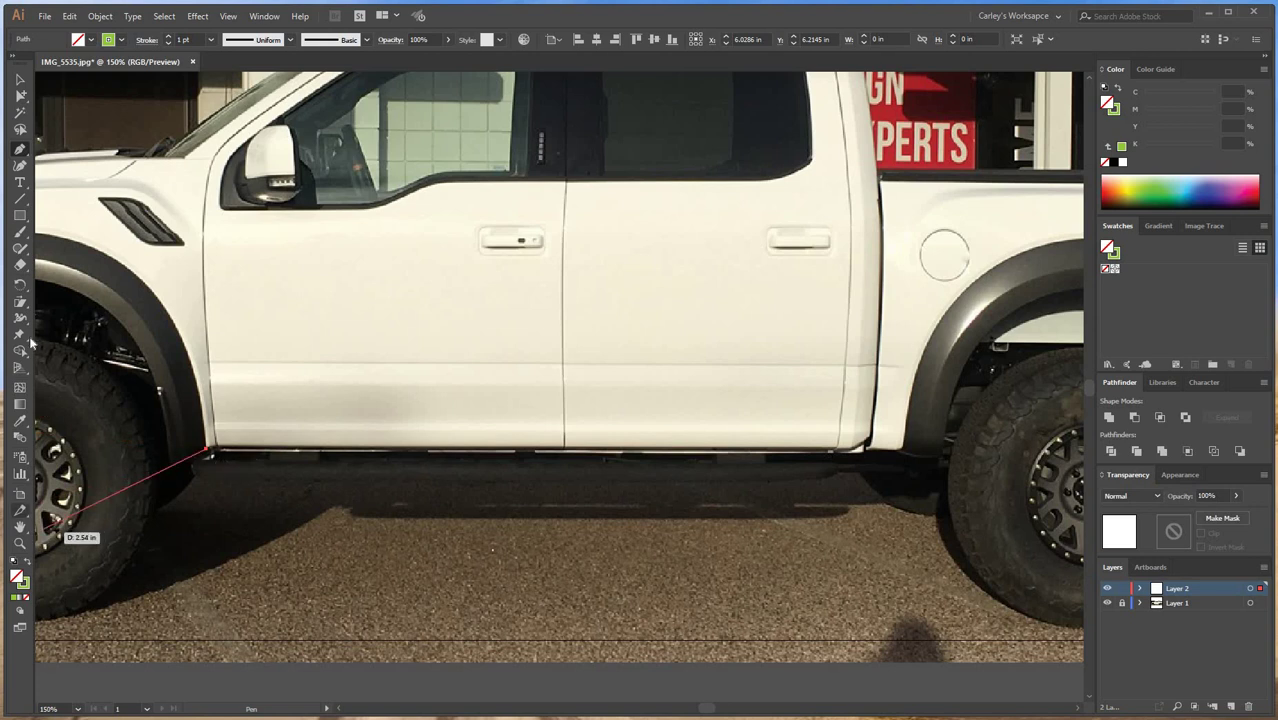
click(20, 79)
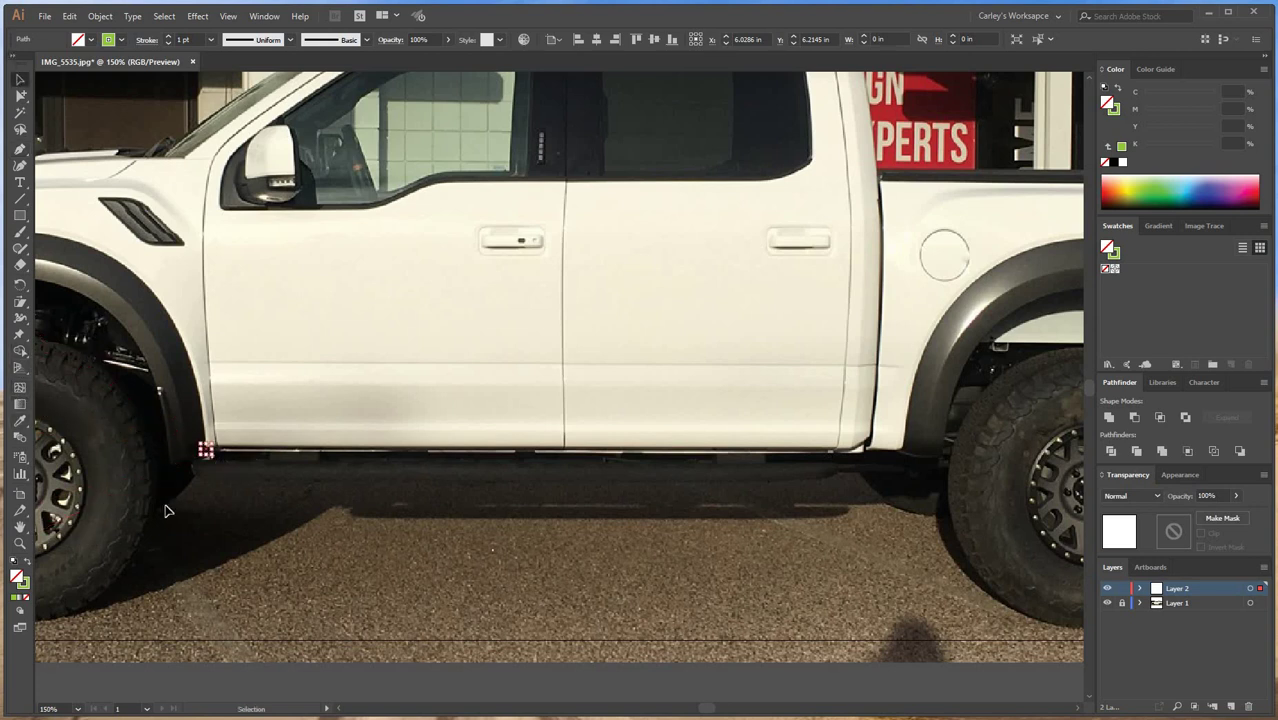
key(Delete)
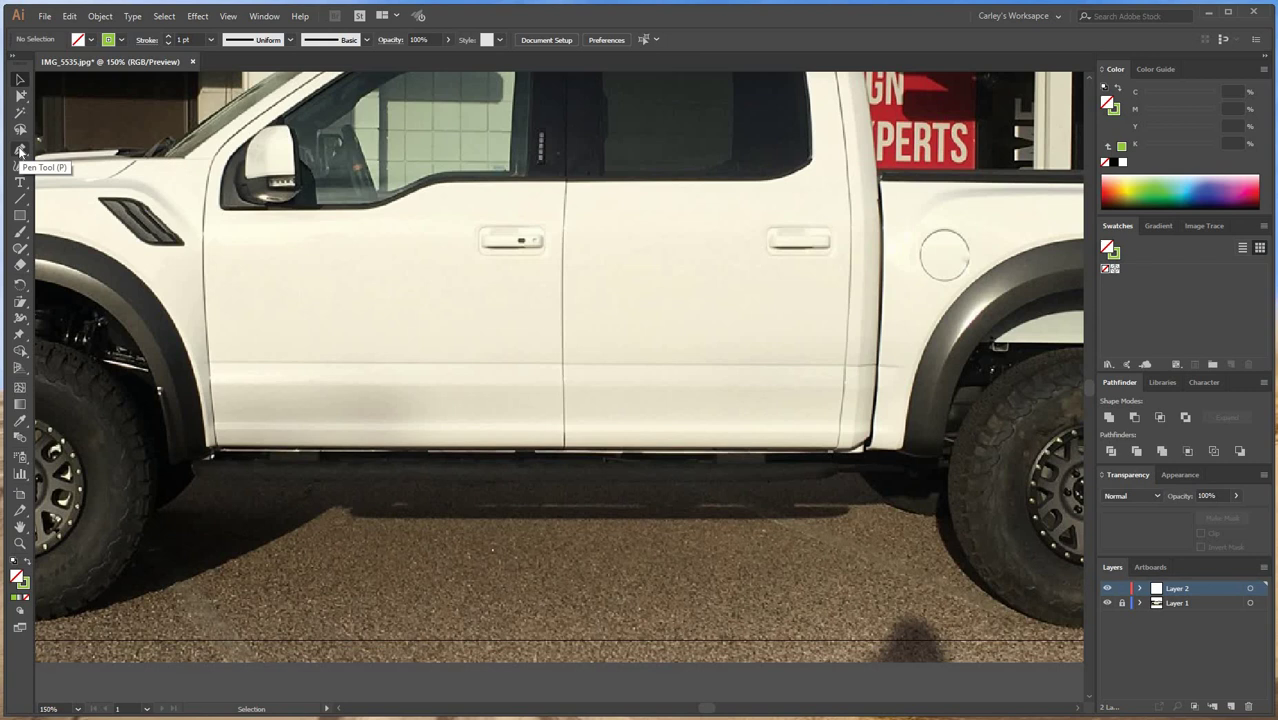
Step: Start the cab outline with the Pen tool along the sill below both doors and up the cab's rear edge to the bed rail
click(19, 150)
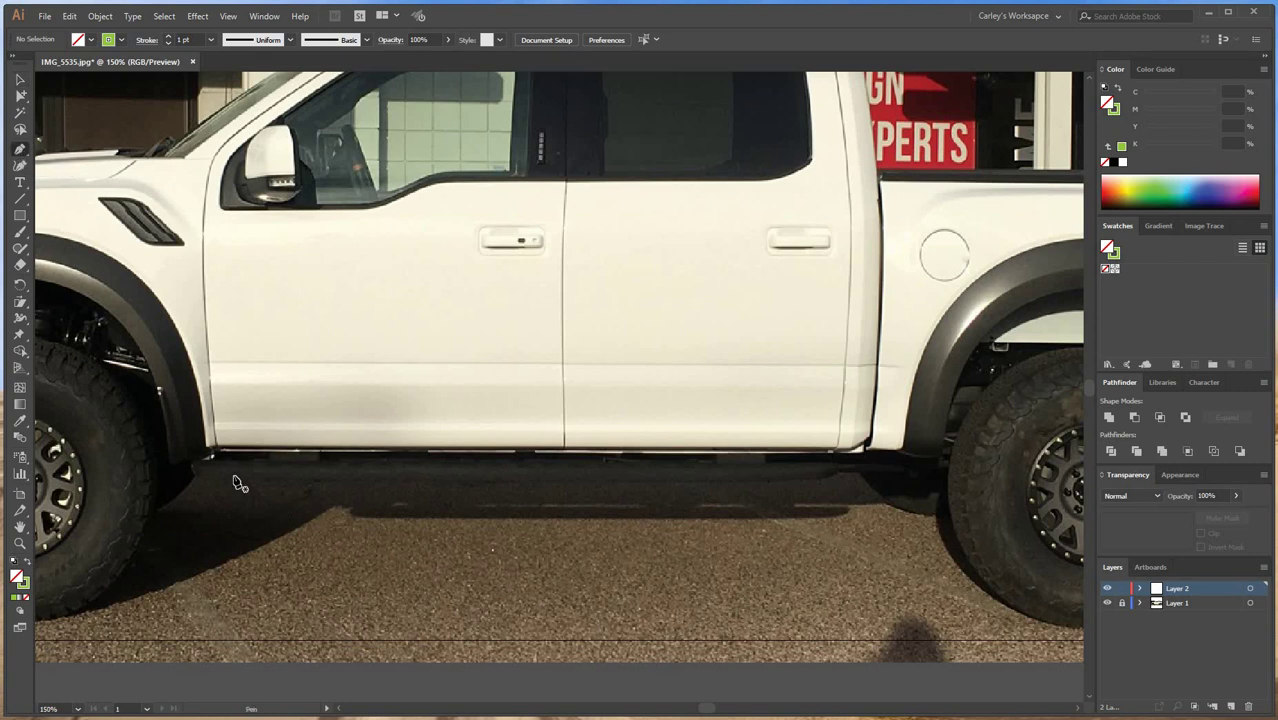
click(207, 450)
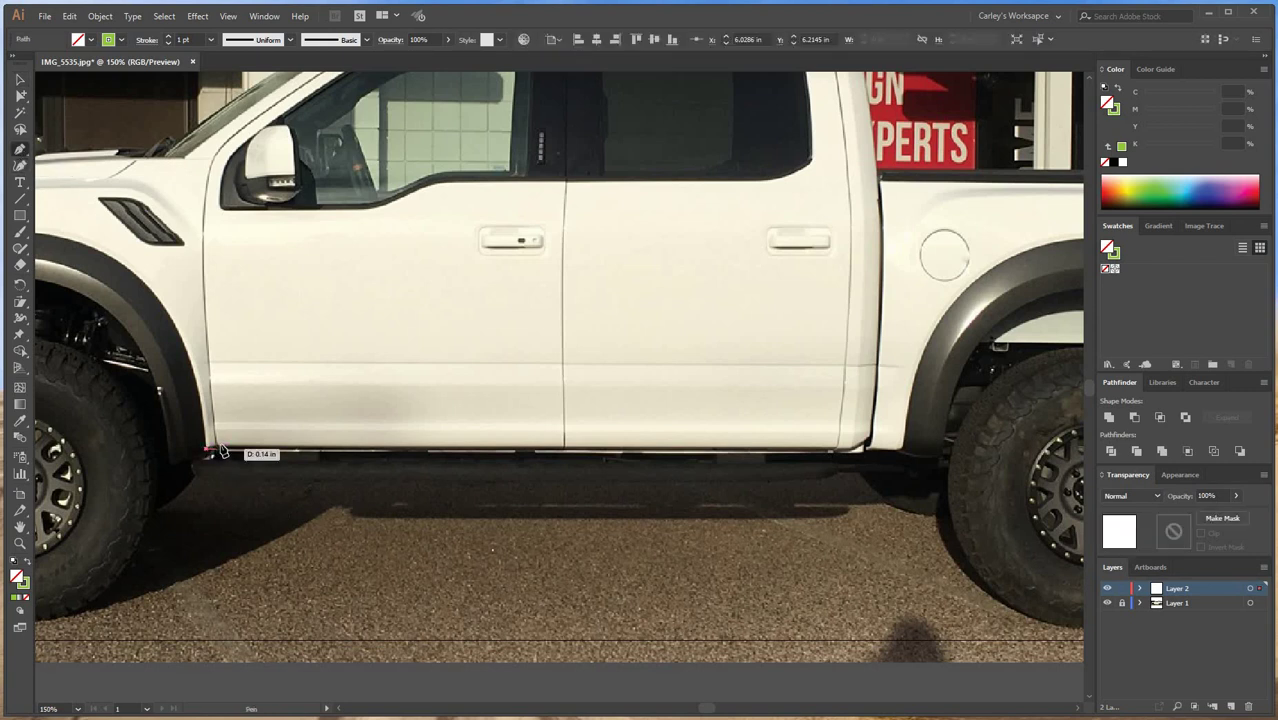
click(832, 450)
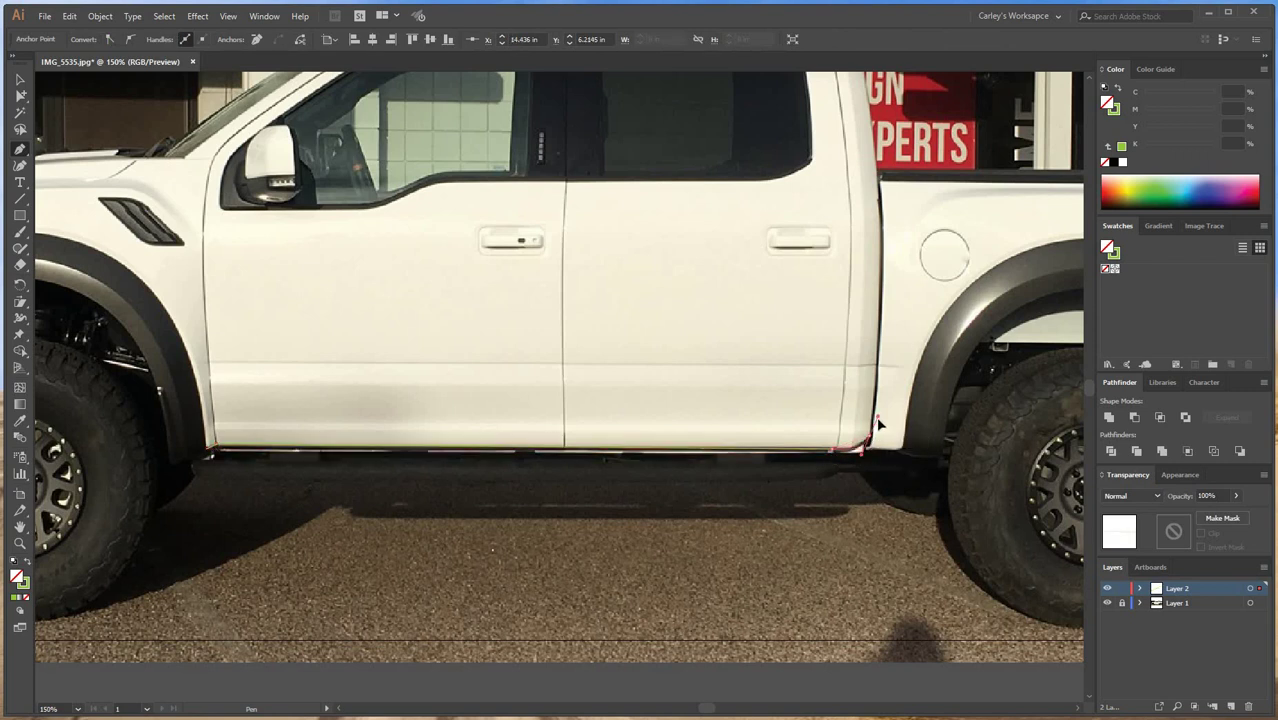
scroll(877, 272, up, 3)
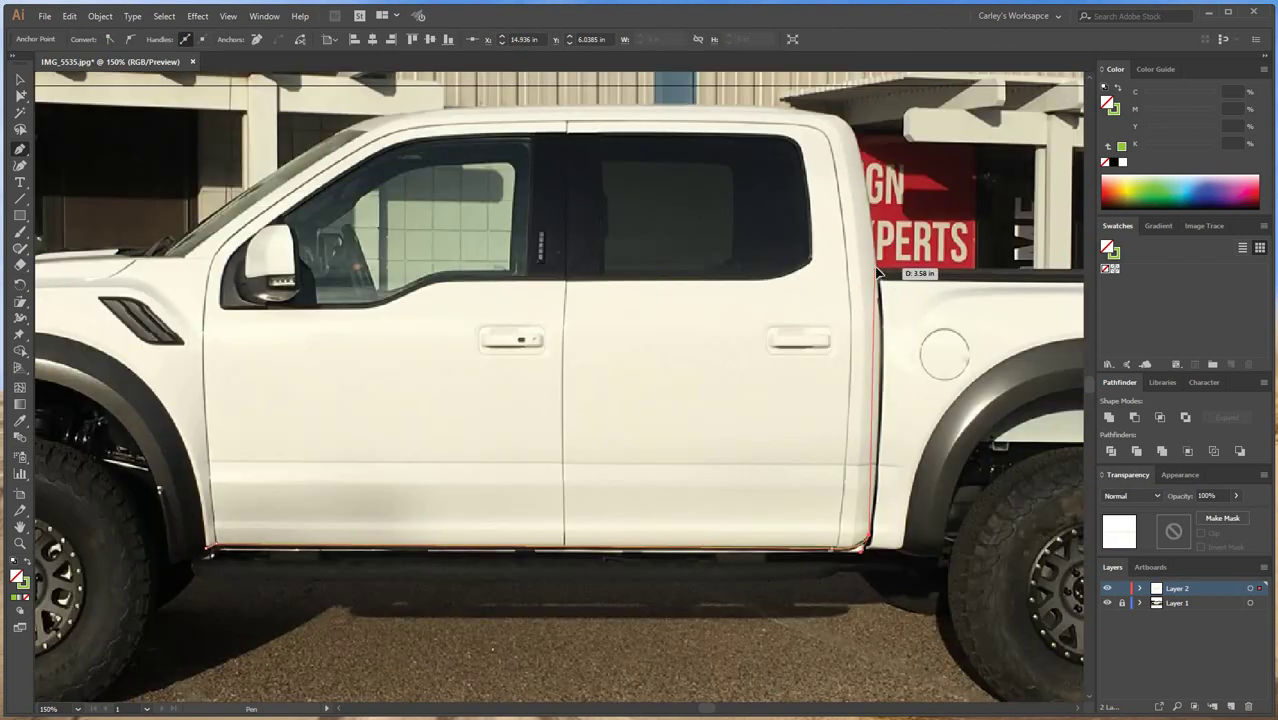
drag(877, 269, 866, 215)
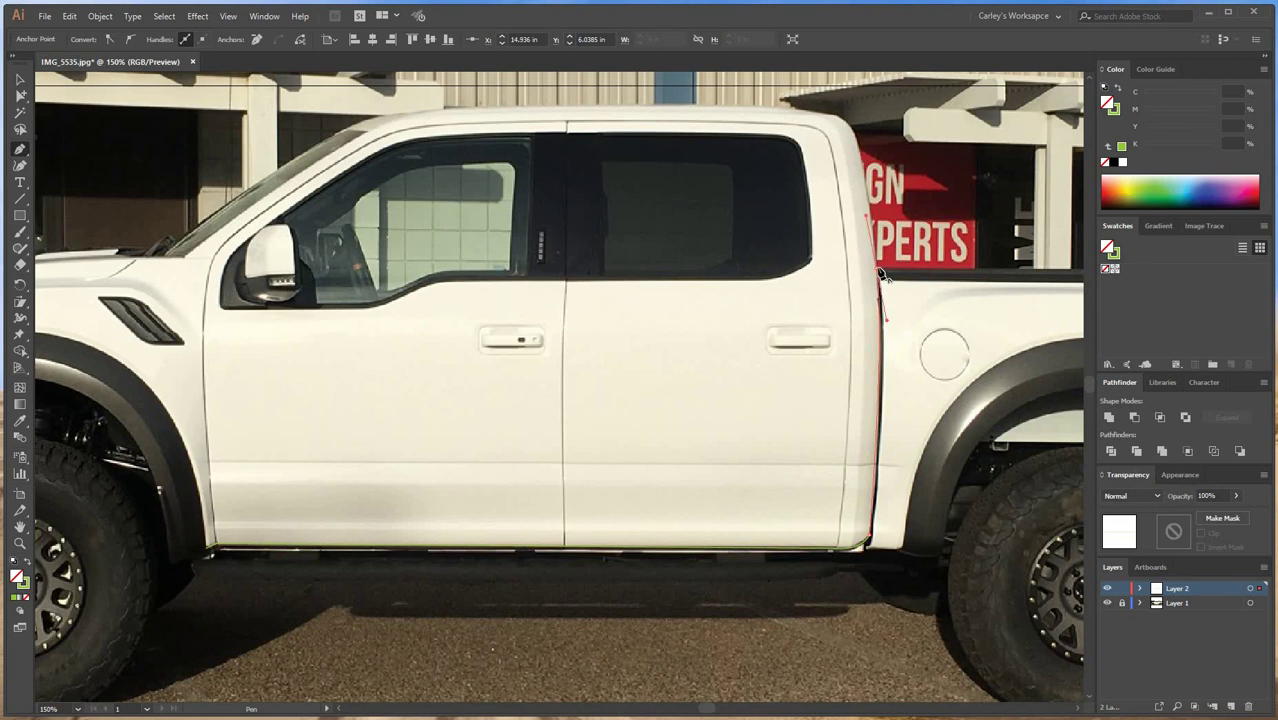
drag(857, 142, 689, 109)
click(857, 142)
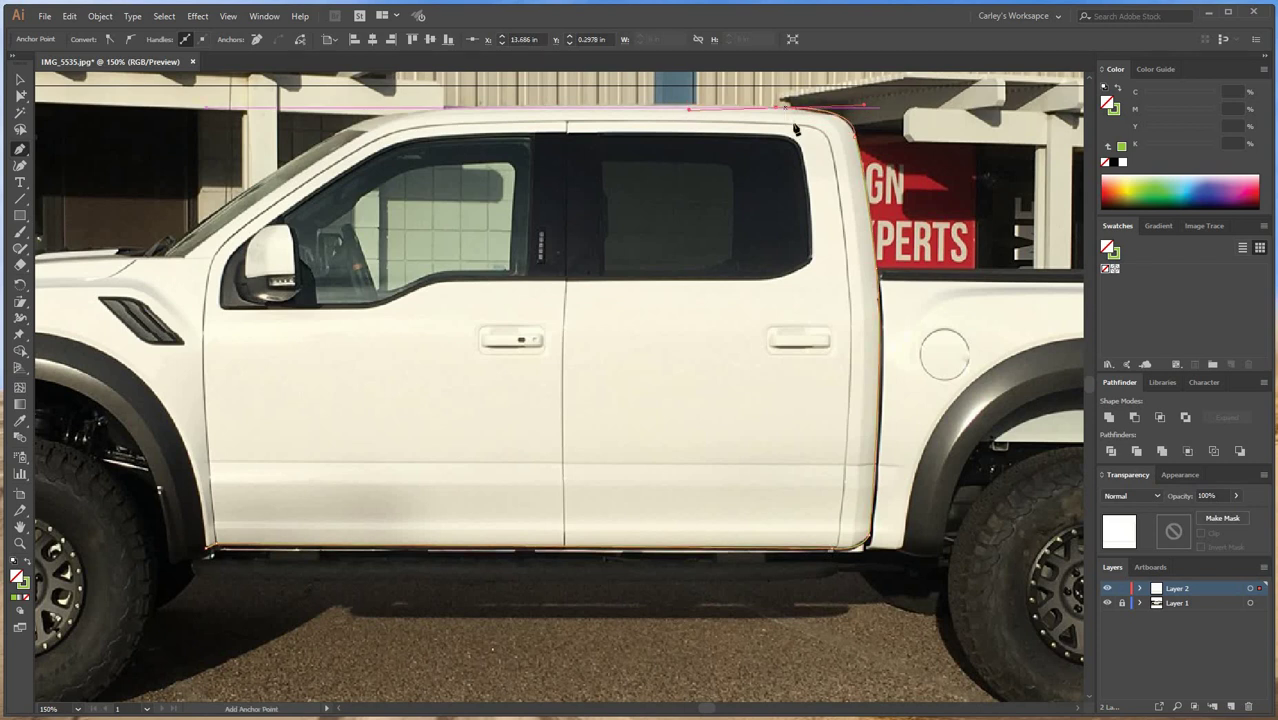
key(ctrl+z)
Step: Continue the path around the cab's rear roof corner and along the roofline to the top of the windshield
drag(801, 108, 744, 106)
click(800, 108)
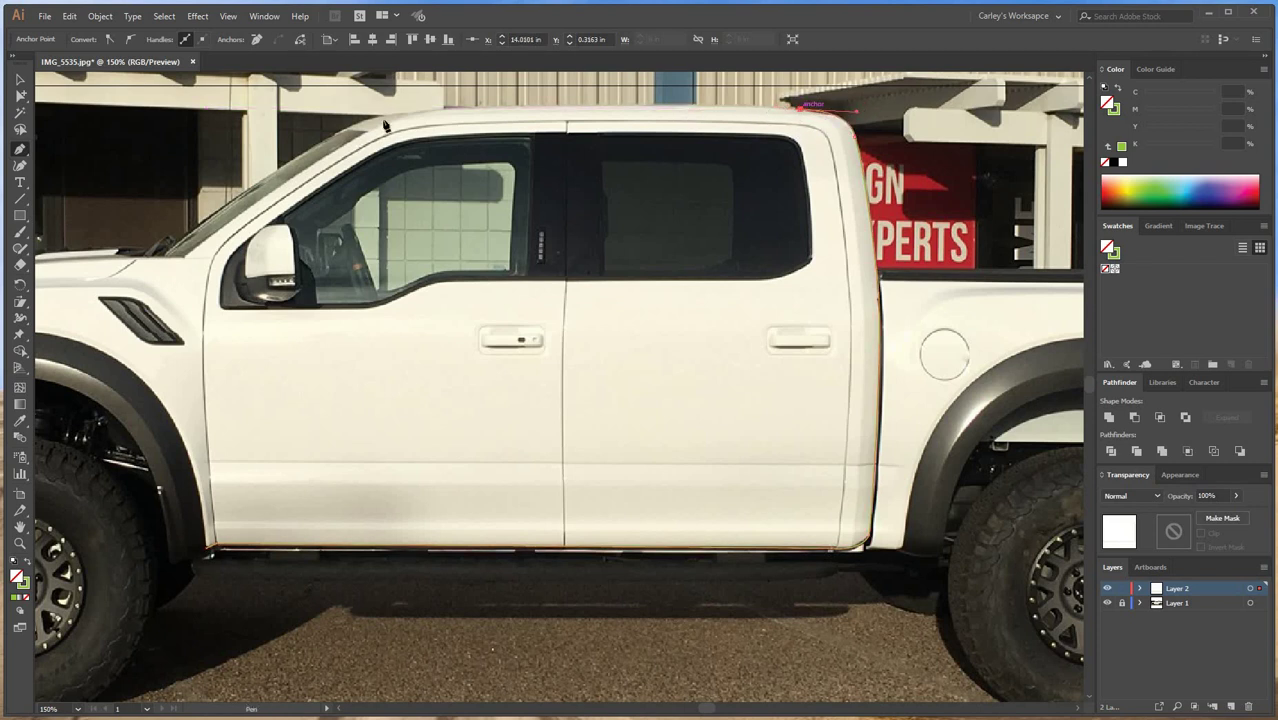
drag(396, 113, 262, 125)
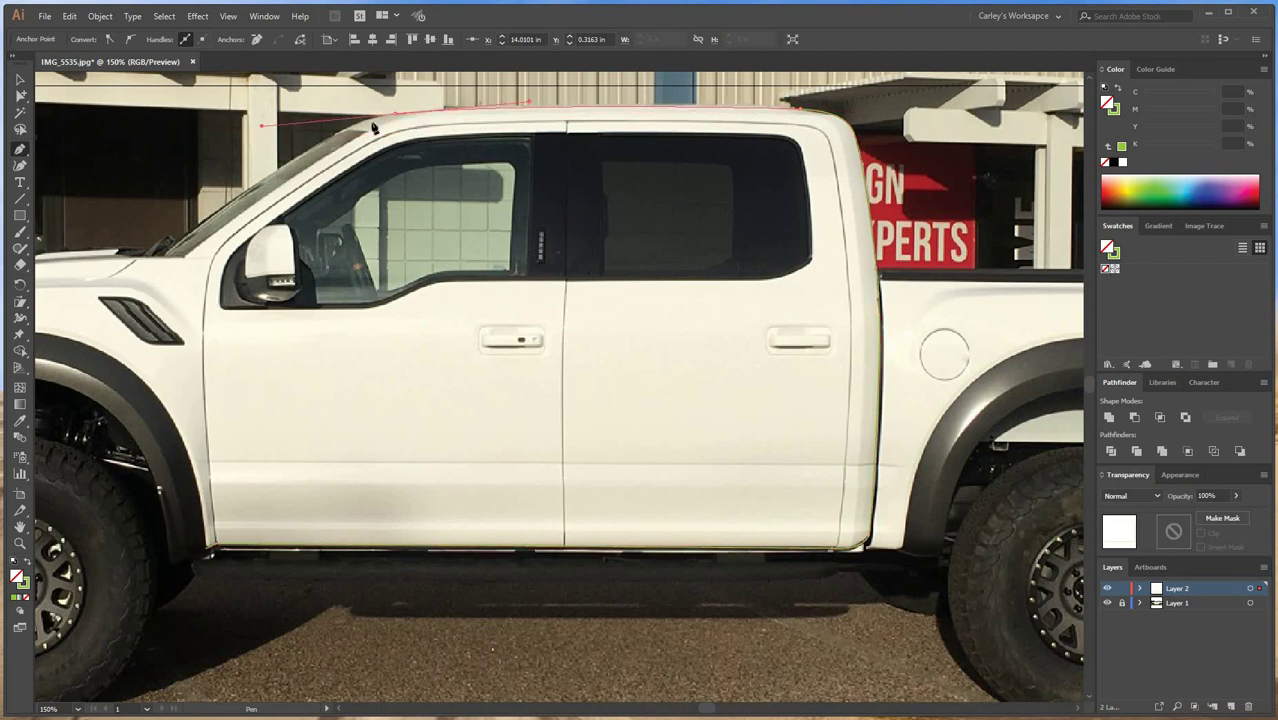
click(395, 114)
drag(339, 132, 319, 142)
click(339, 132)
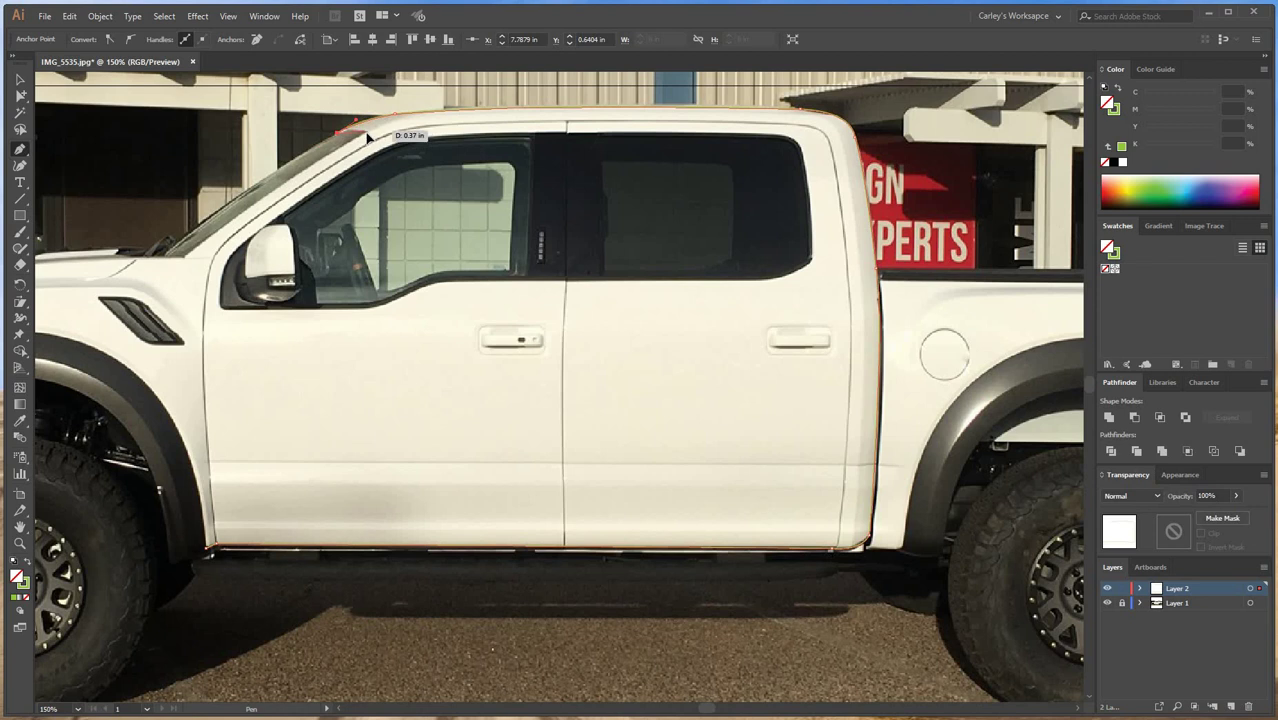
Step: Trace the path down the windshield edge and along the hood to its front edge
drag(185, 253, 139, 309)
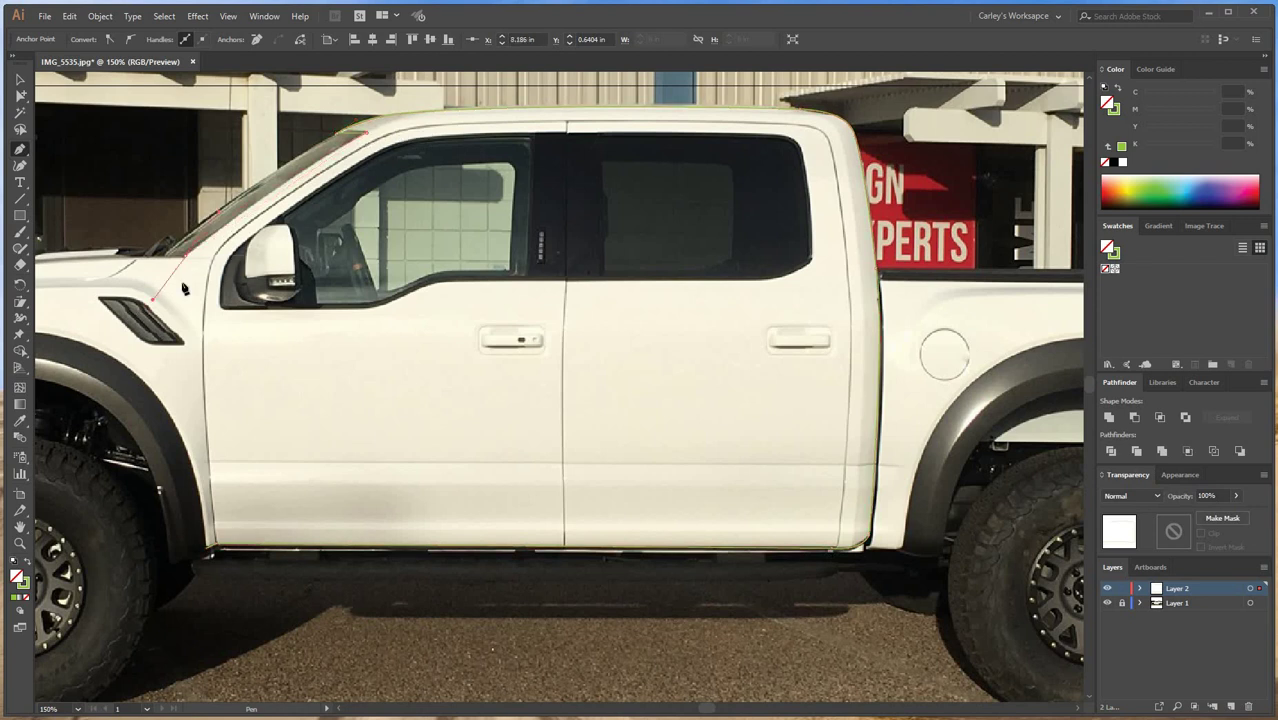
click(186, 255)
key(space)
drag(125, 266, 390, 266)
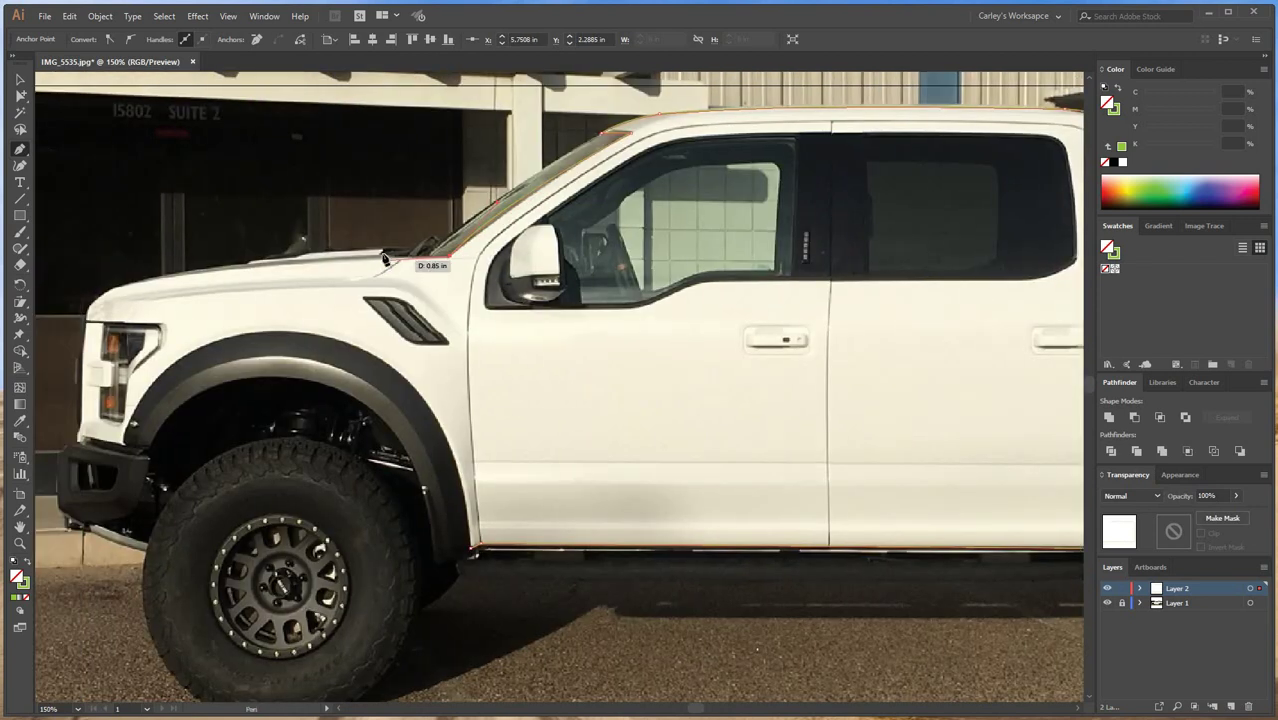
click(383, 254)
click(109, 290)
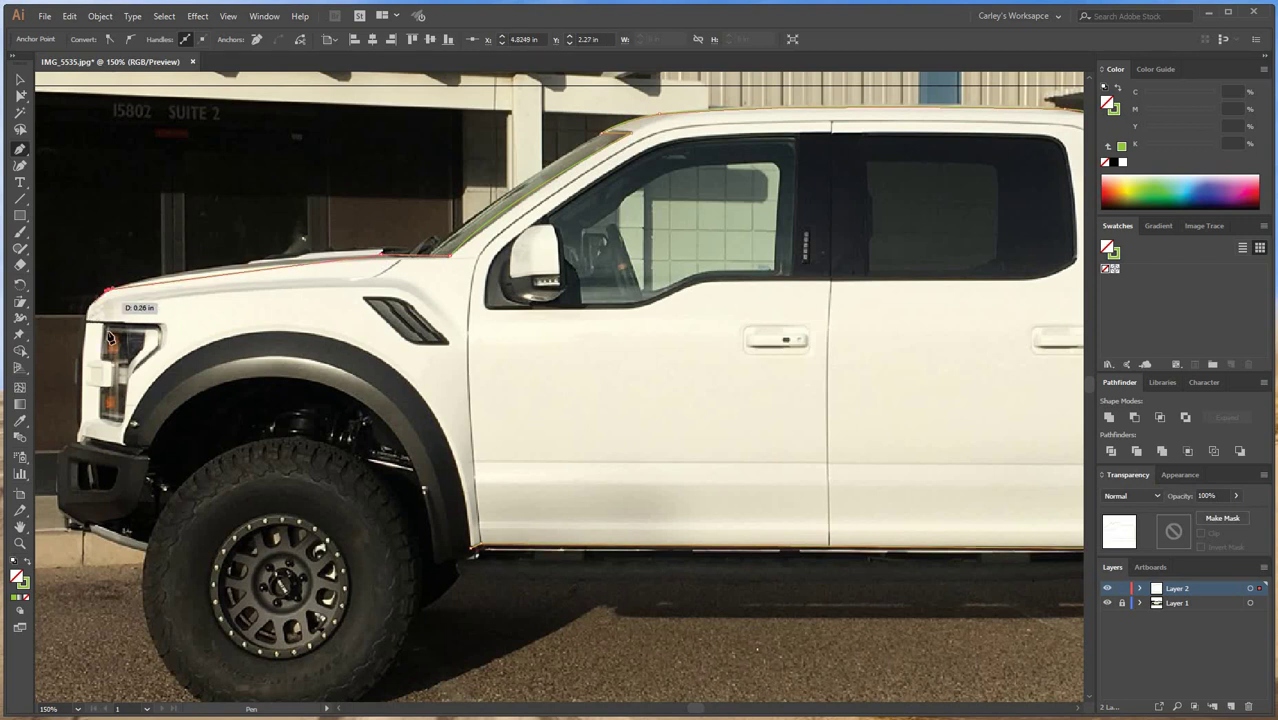
Step: Trace the path around the top and rear of the headlight down to the front end of the fender flare
click(90, 316)
click(150, 312)
click(162, 328)
click(125, 431)
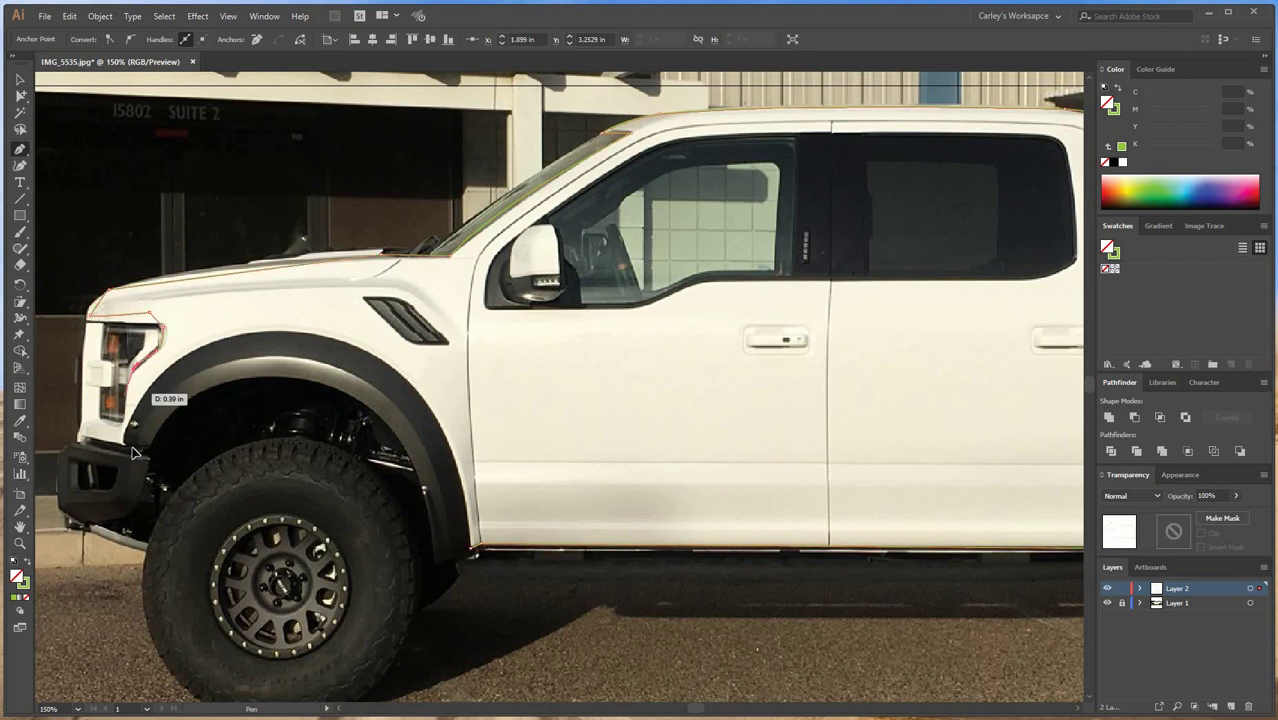
drag(141, 447, 159, 445)
Step: Trace the inner edge of the front fender flare over the wheel and close the path at its starting point on the sill
click(179, 404)
click(240, 390)
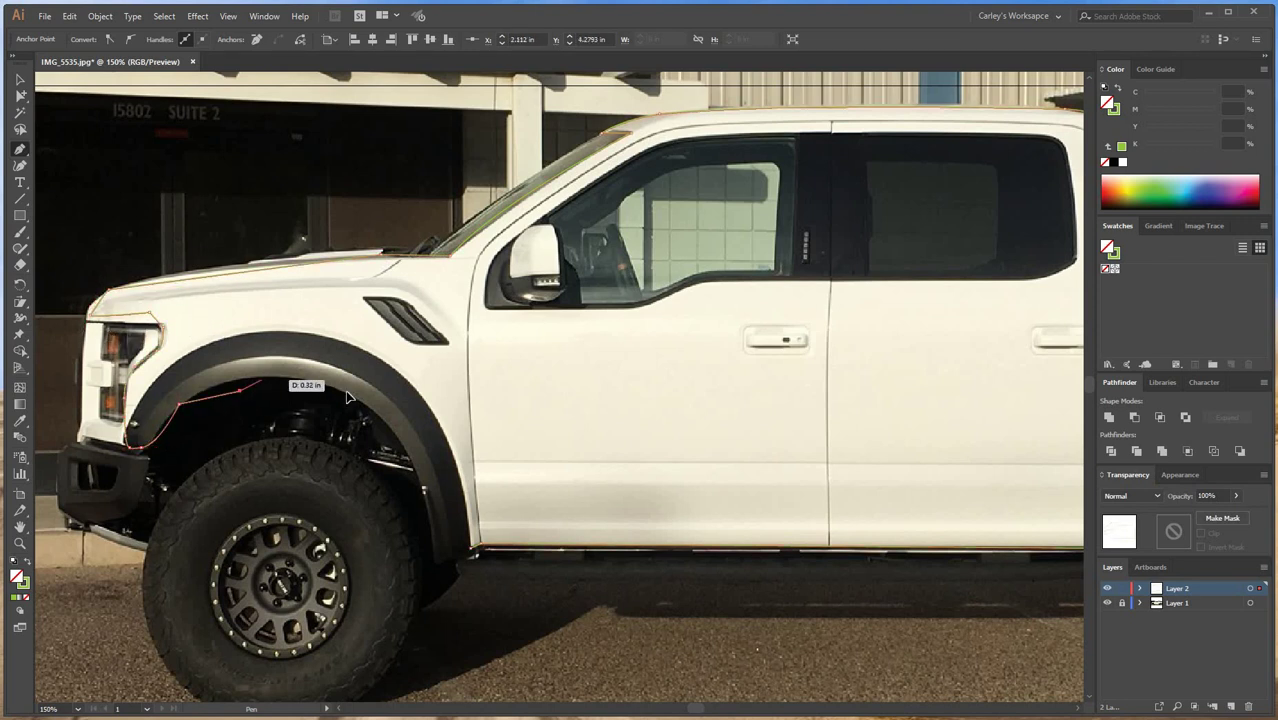
drag(262, 379, 286, 378)
drag(322, 386, 358, 396)
drag(403, 440, 408, 450)
click(429, 518)
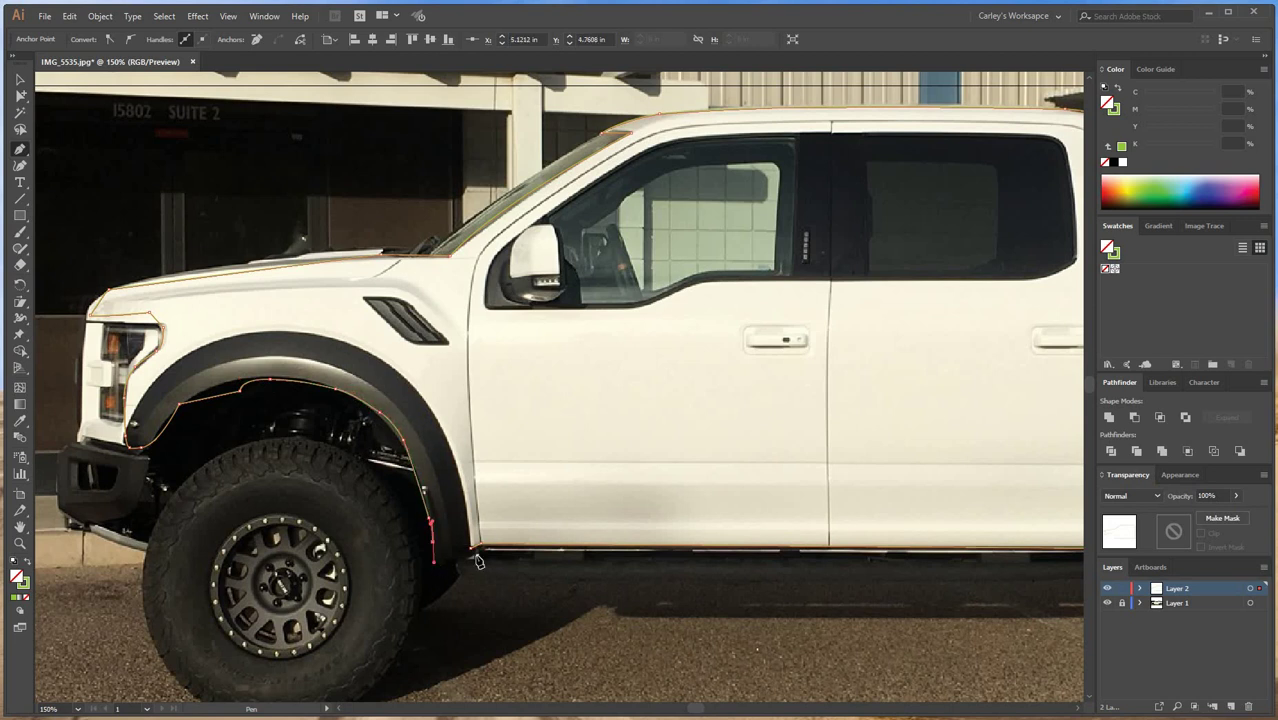
drag(470, 550, 487, 551)
Step: Swap the closed body outline's stroke and fill to make it solid green, and deselect it
click(19, 81)
click(28, 562)
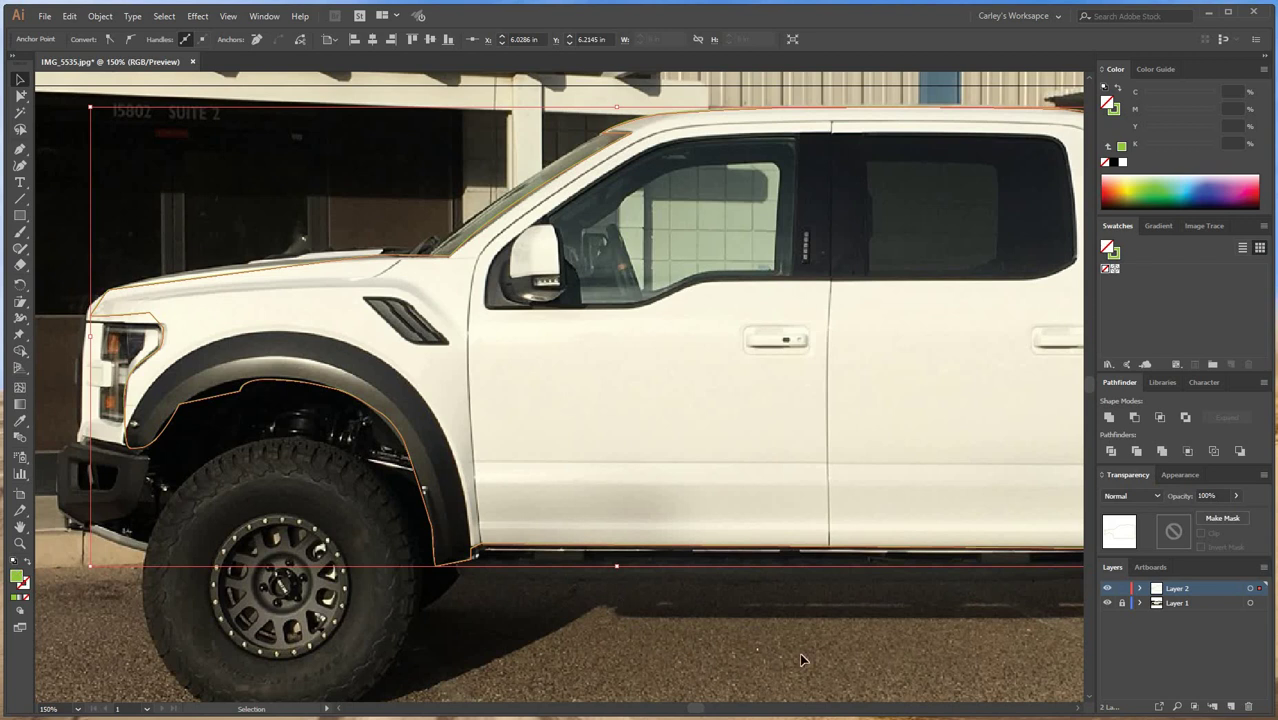
click(799, 652)
drag(1031, 670, 670, 559)
key(ctrl+minus)
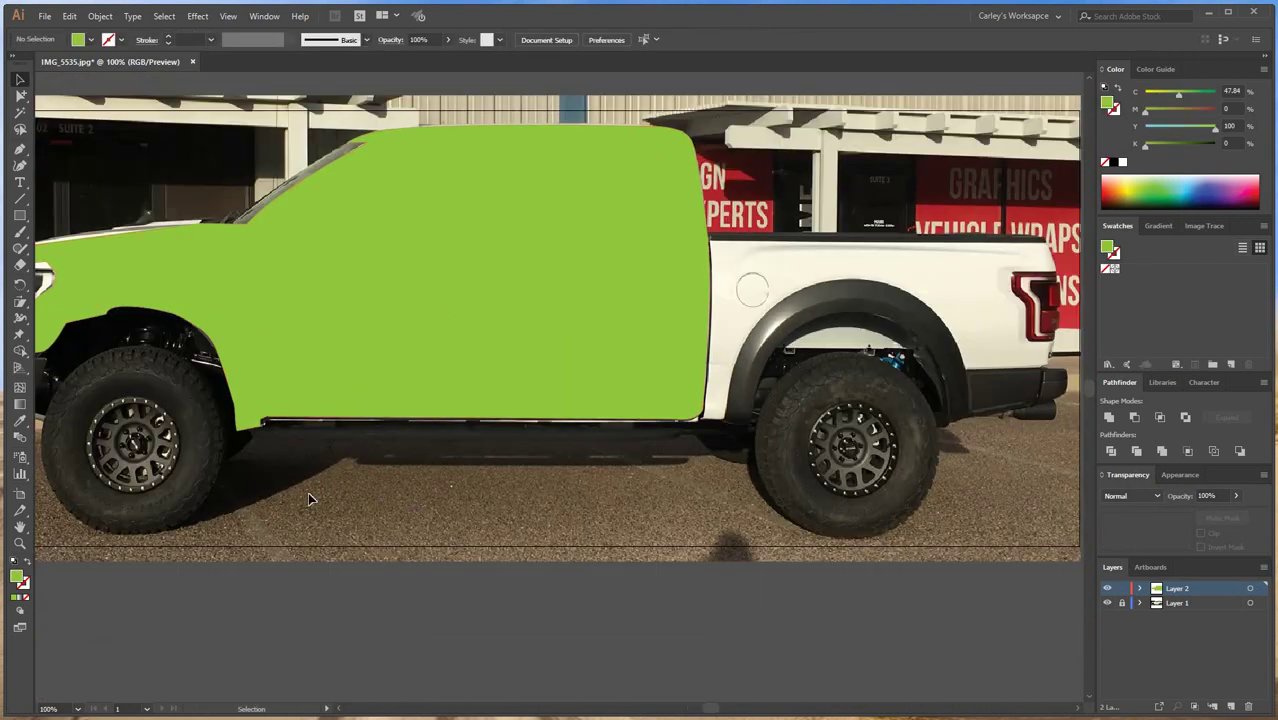
drag(389, 431, 510, 455)
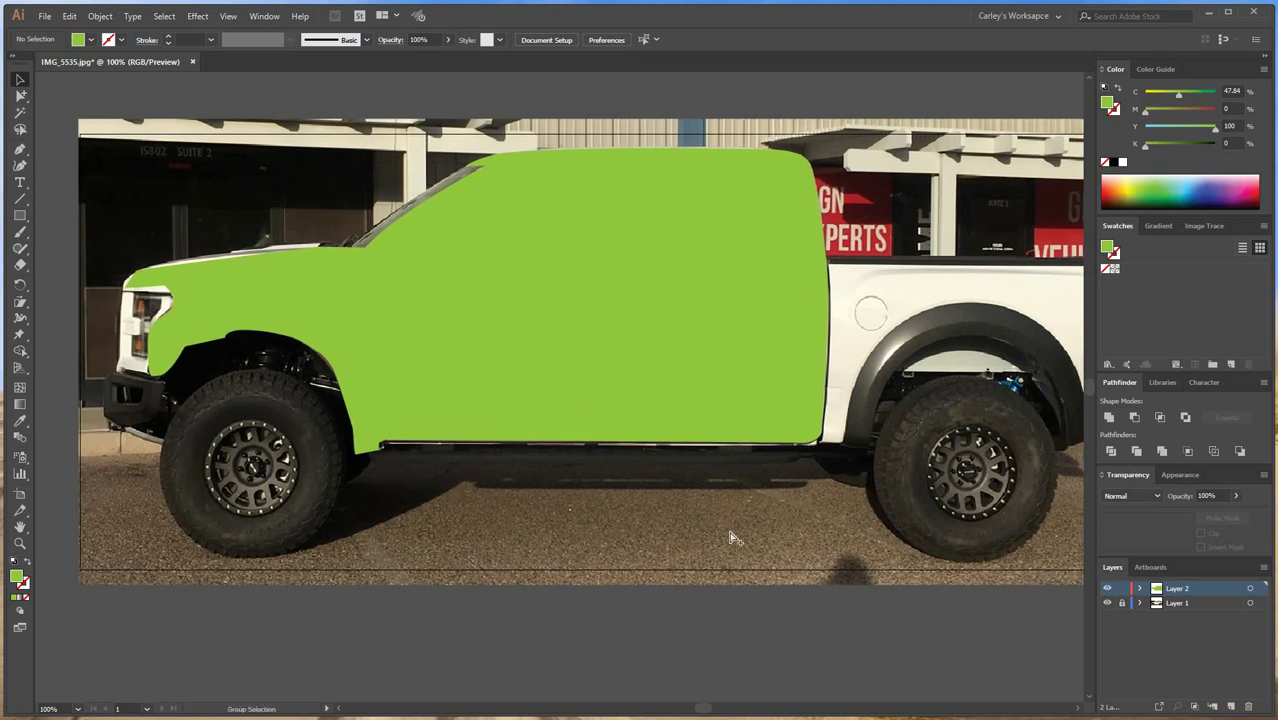
Step: Swap the green body shape back to a green stroke without fill and clear the selection
key(ctrl+a)
key(shift+x)
key(ctrl+shift+a)
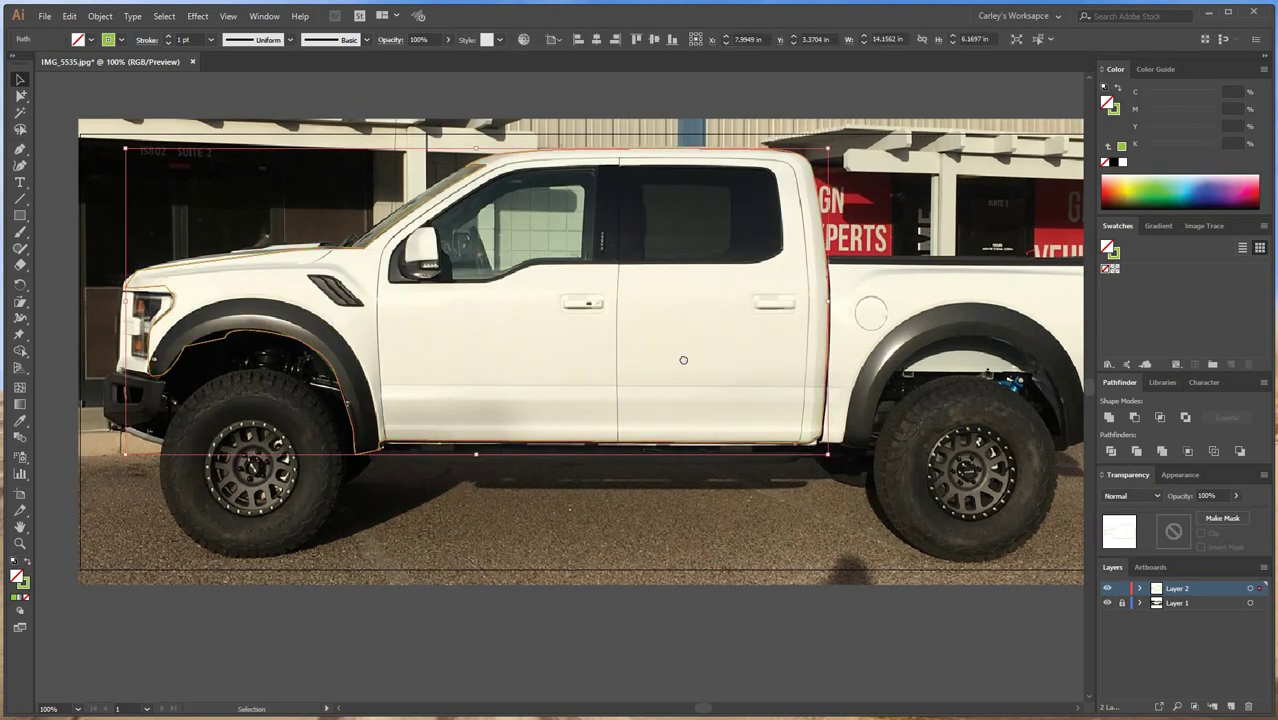
scroll(798, 631, right, 3)
scroll(855, 557, up, 2)
drag(909, 416, 662, 631)
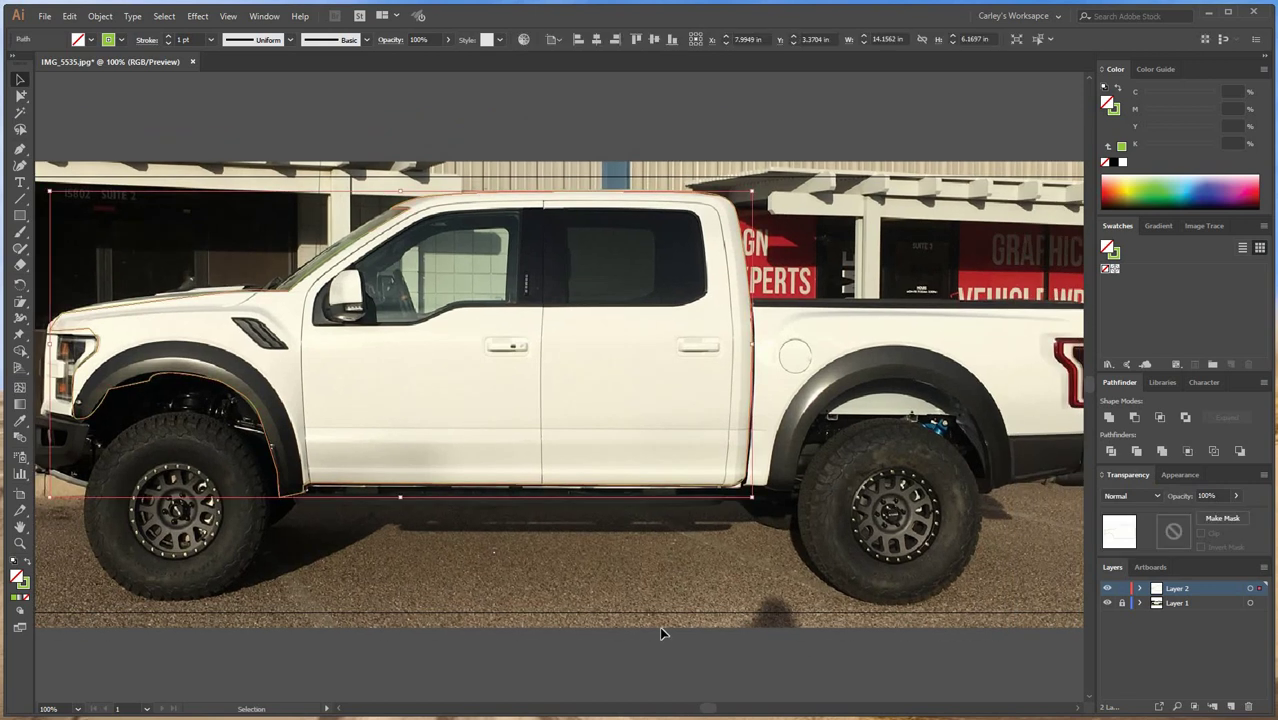
click(630, 587)
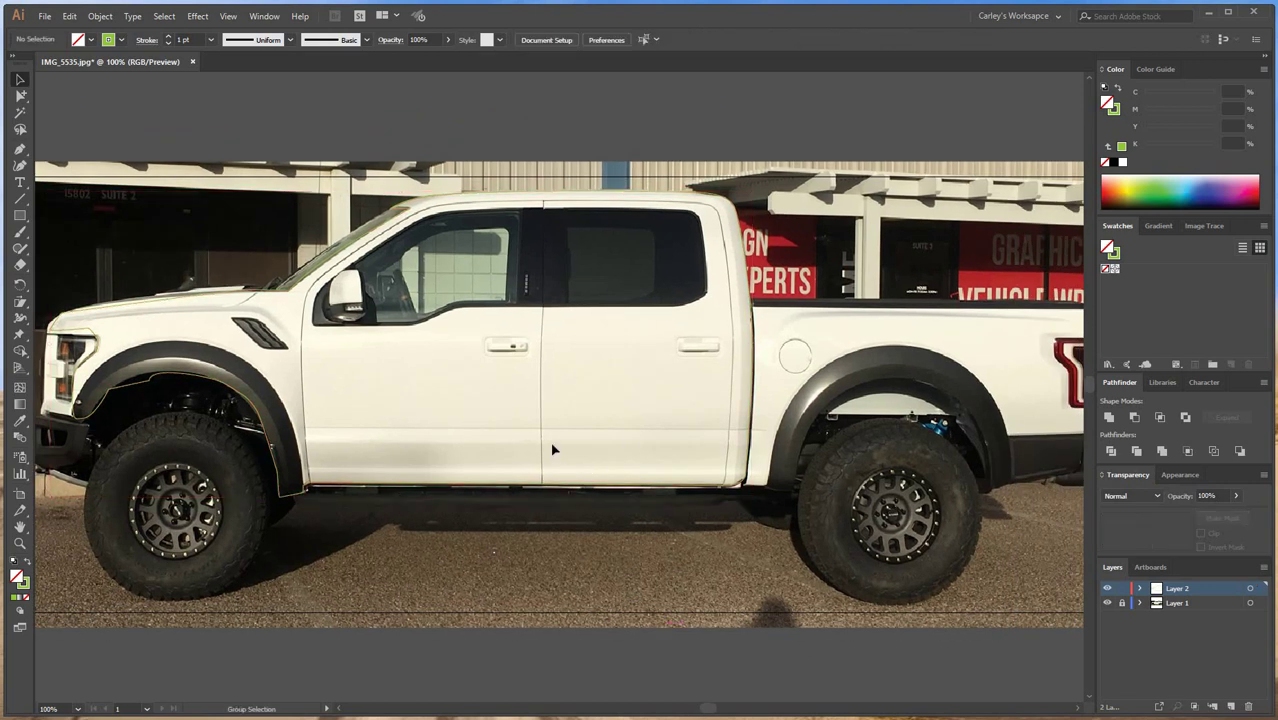
Step: Select the body outline at the rear of the cab and give it a green fill with no stroke
key(ctrl+equal)
key(ctrl+equal)
drag(574, 241, 420, 351)
drag(880, 430, 700, 470)
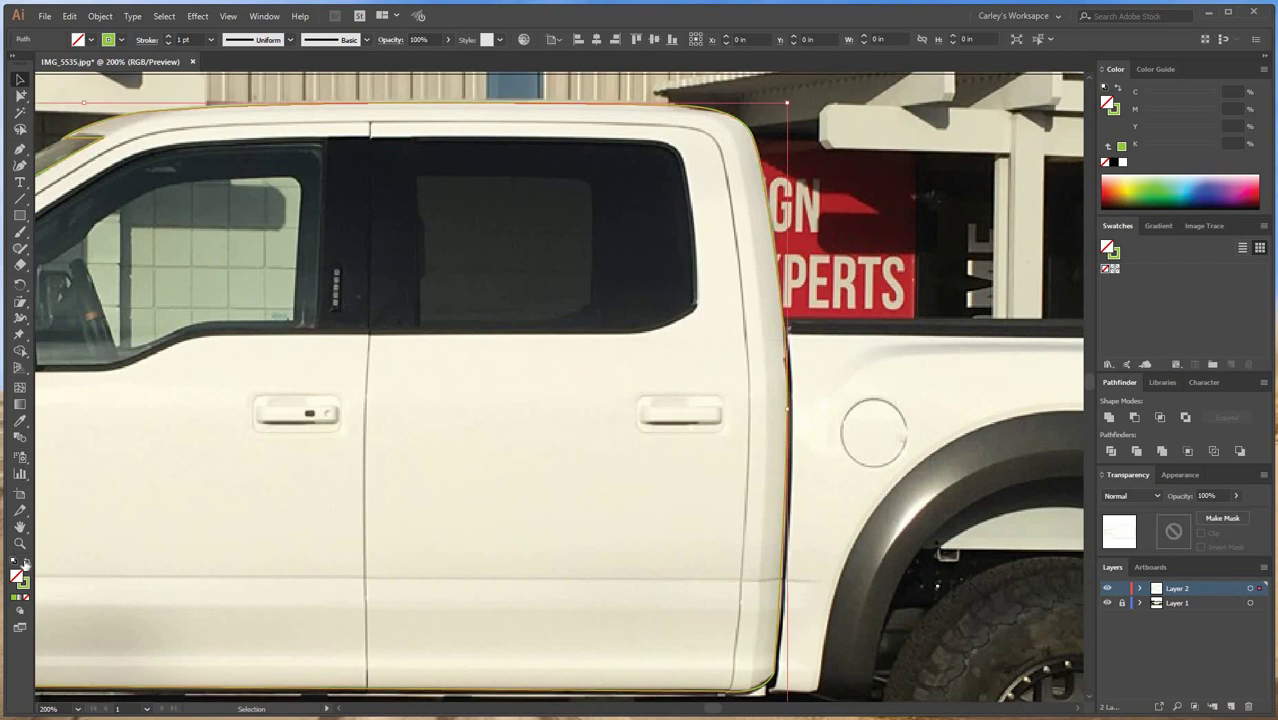
click(26, 563)
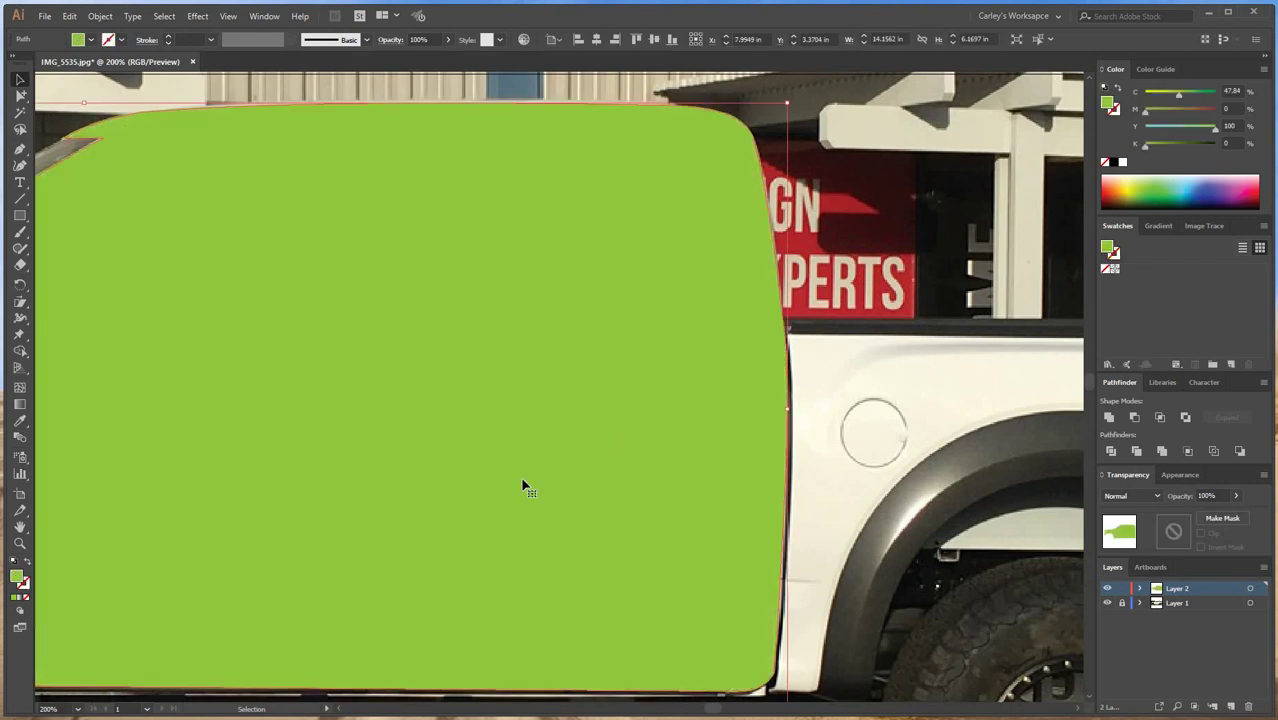
Step: Swap the filled body shape's fill and stroke so it is an unfilled green outline, and deselect it
key(ctrl+minus)
click(27, 564)
click(409, 344)
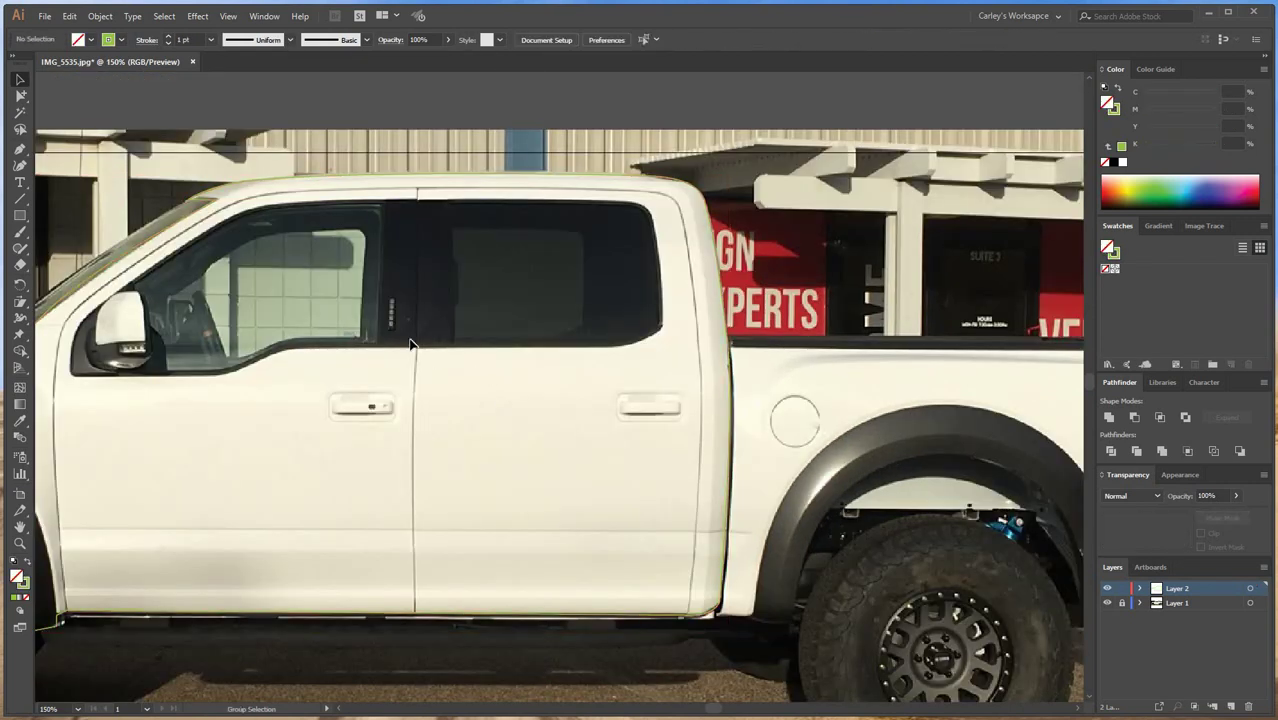
Step: Trace the rear door window with the Pen tool from its lower front corner and close the path there
key(ctrl+equal)
drag(409, 340, 379, 388)
click(21, 149)
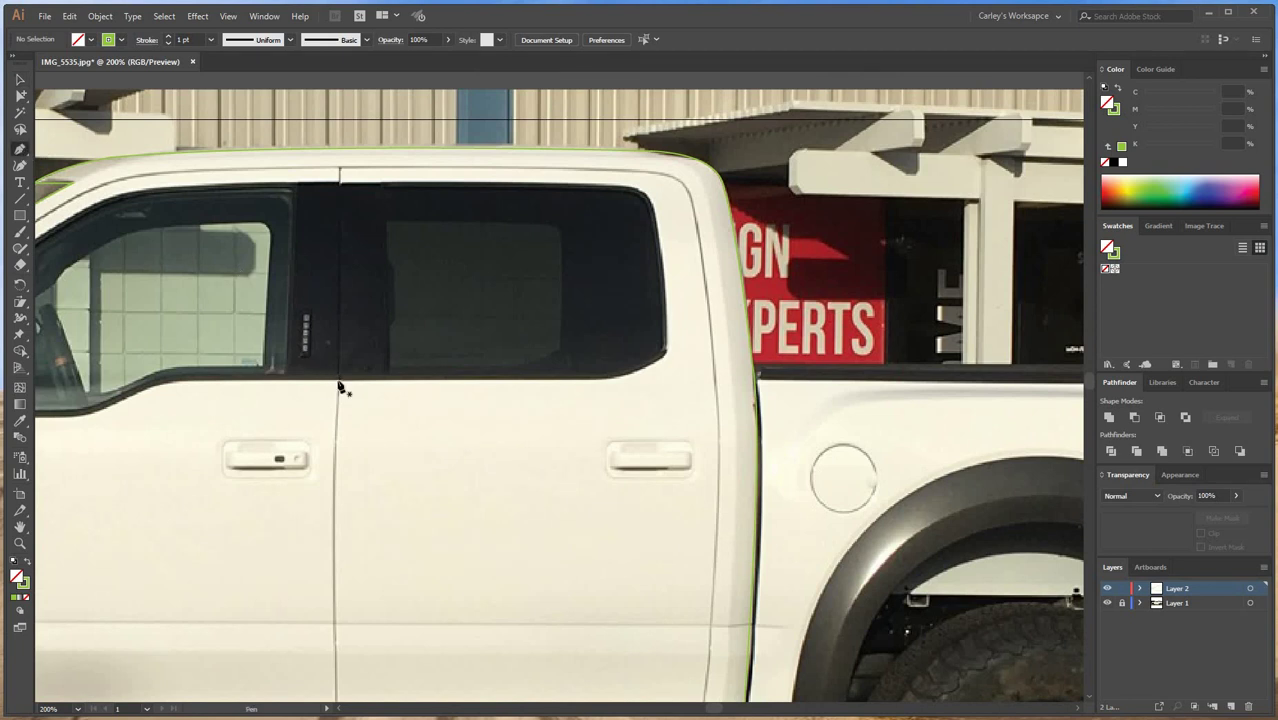
click(612, 380)
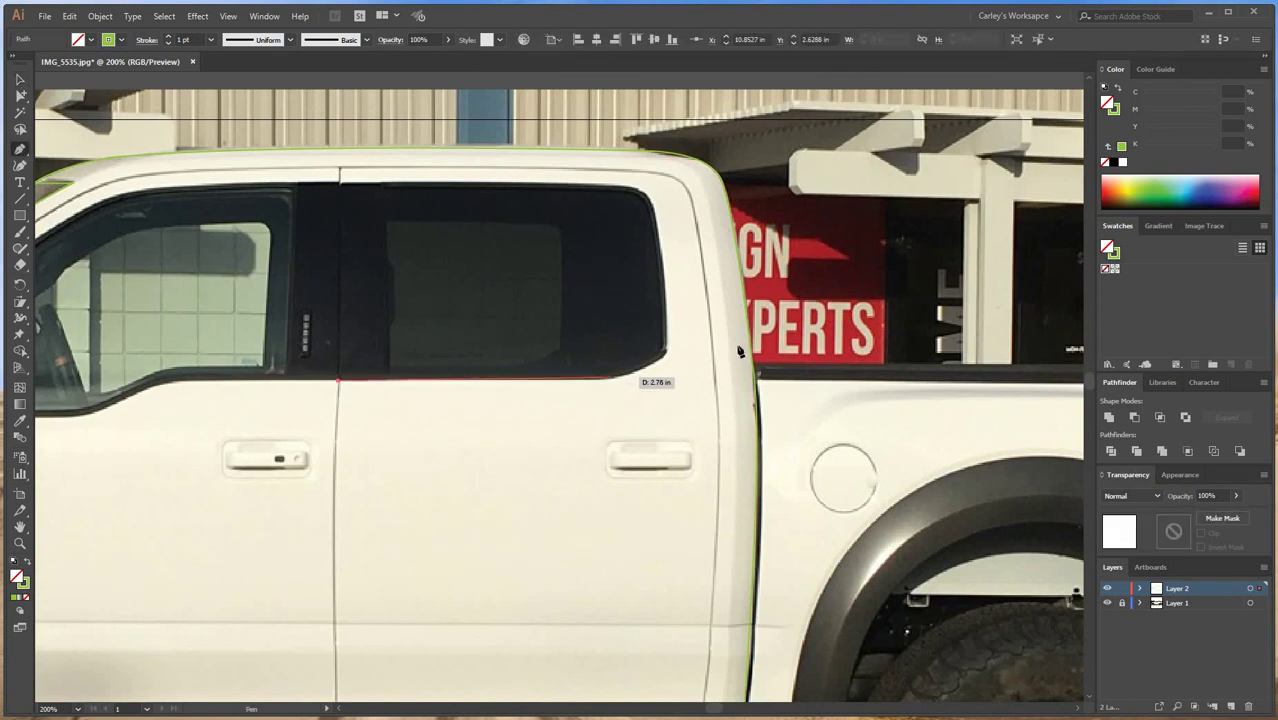
click(667, 351)
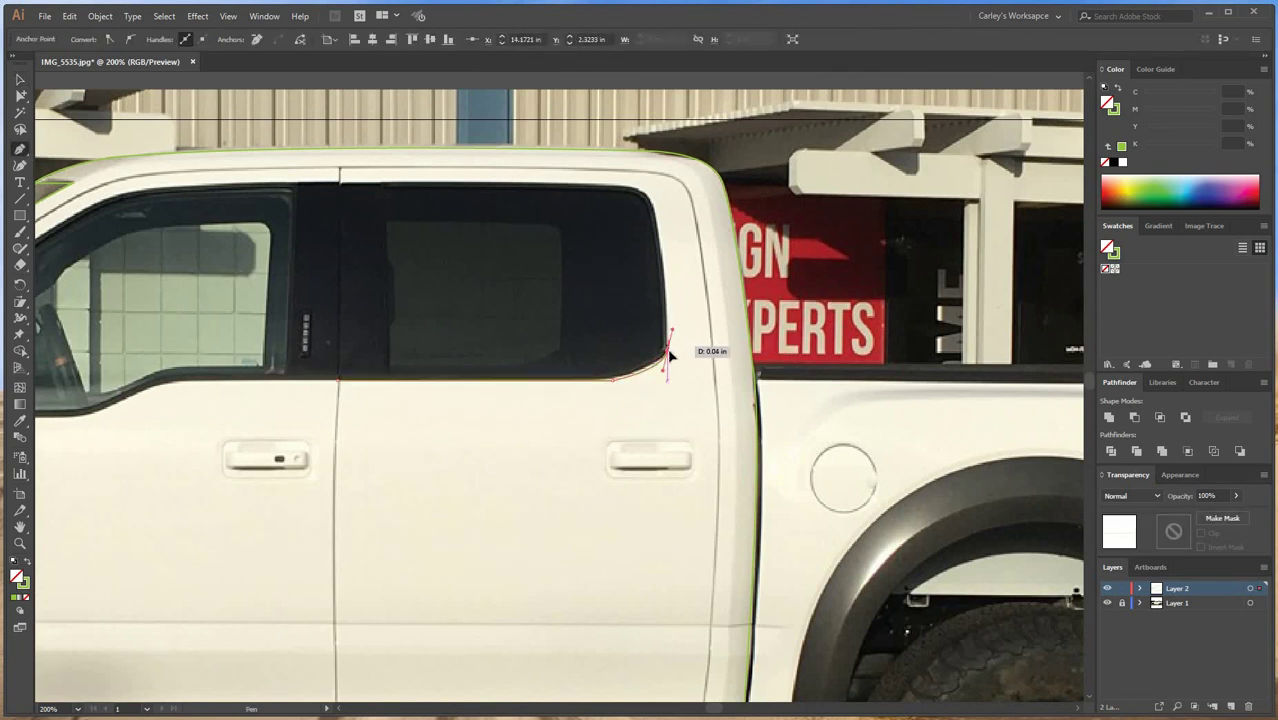
drag(651, 202, 527, 186)
drag(340, 185, 352, 393)
click(341, 379)
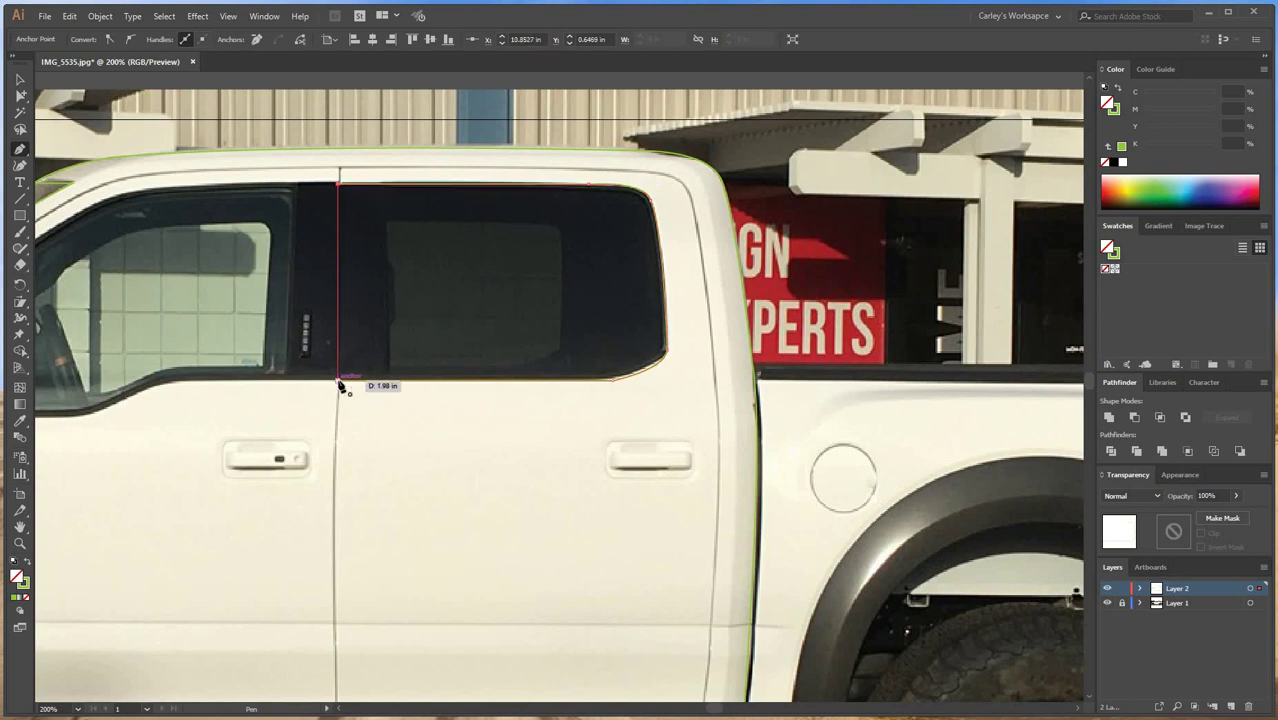
click(339, 380)
Step: Select the rear window and body outlines together and swap them to a green fill without stroke
key(v)
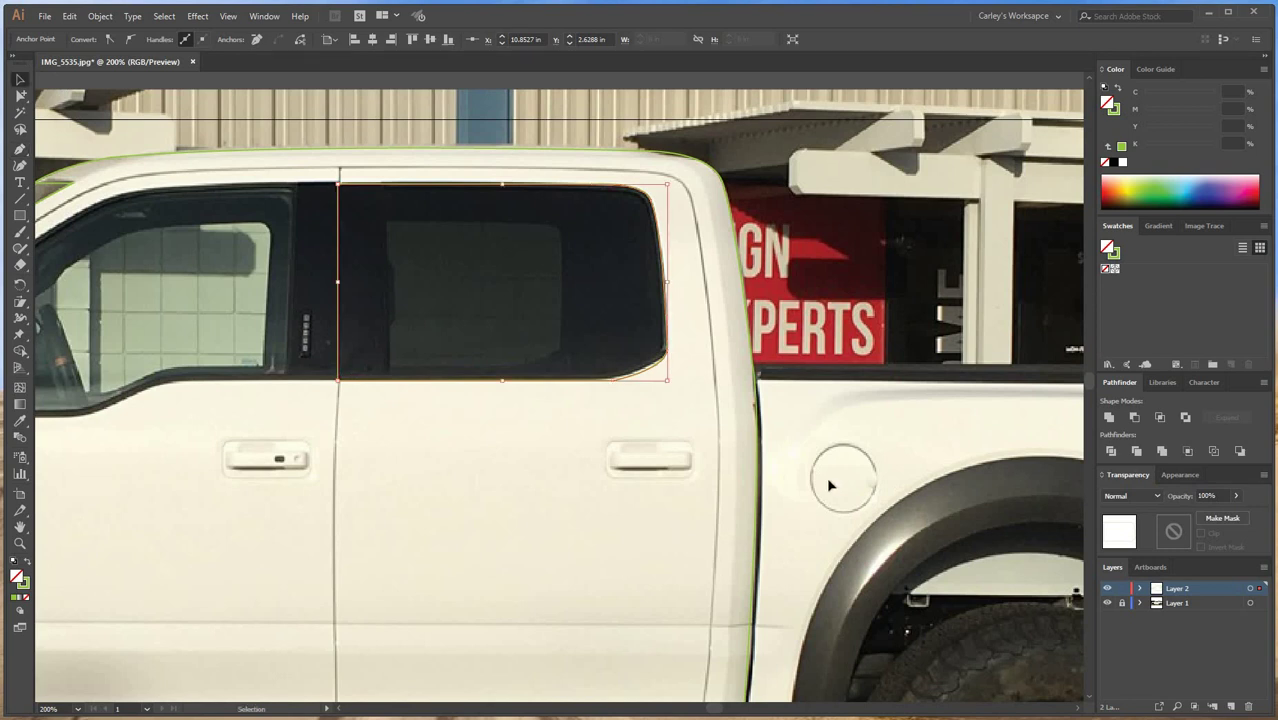
drag(471, 237, 756, 478)
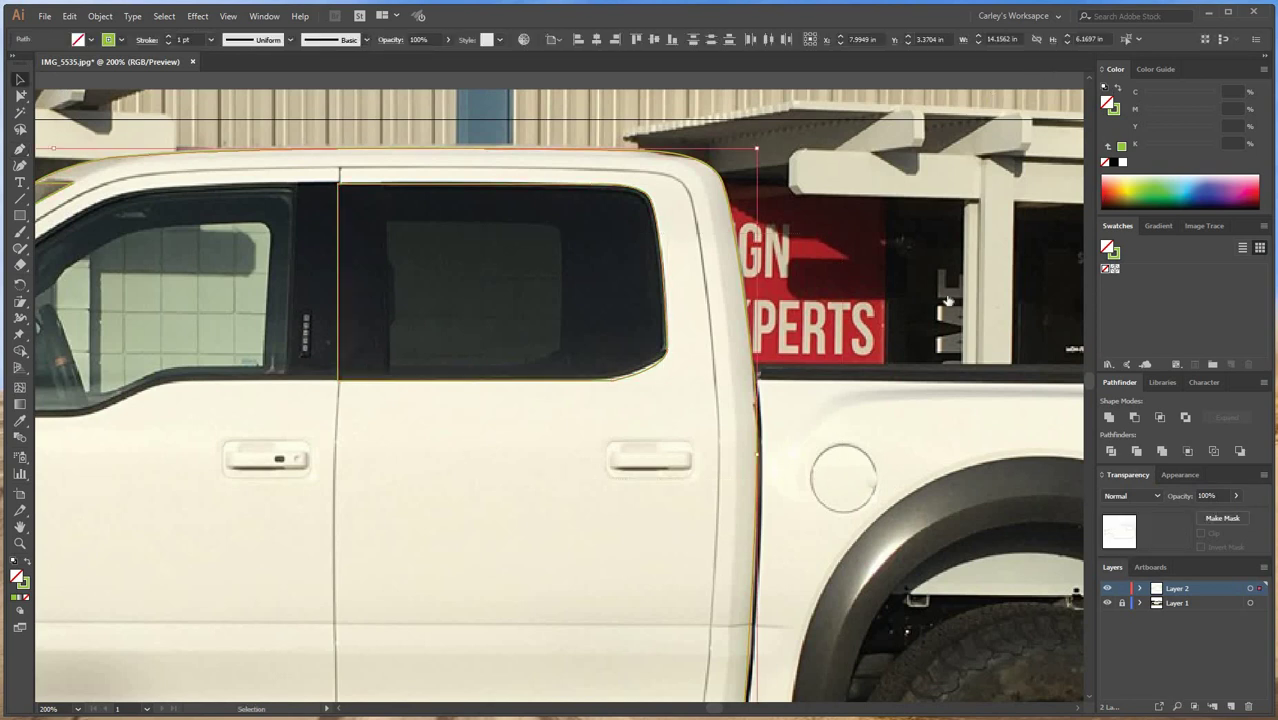
key(shift+x)
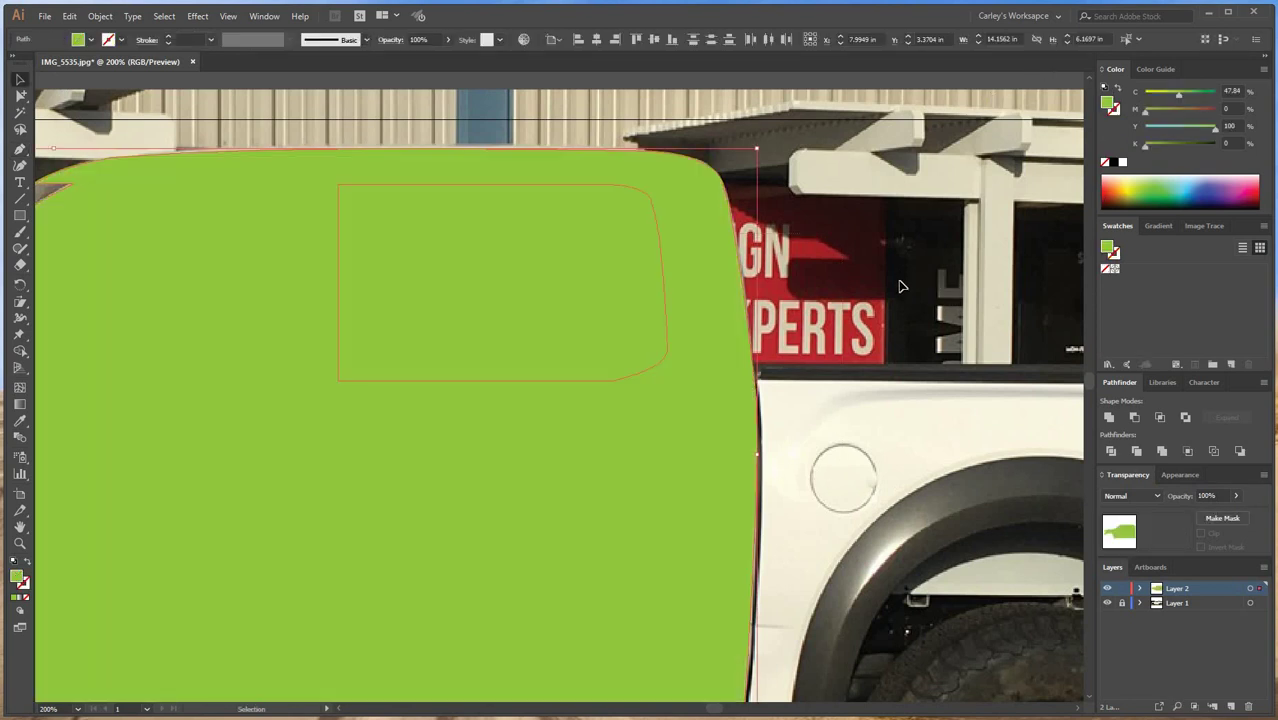
Step: Select only the rear window shape, change its fill to magenta, and deselect it
click(425, 250)
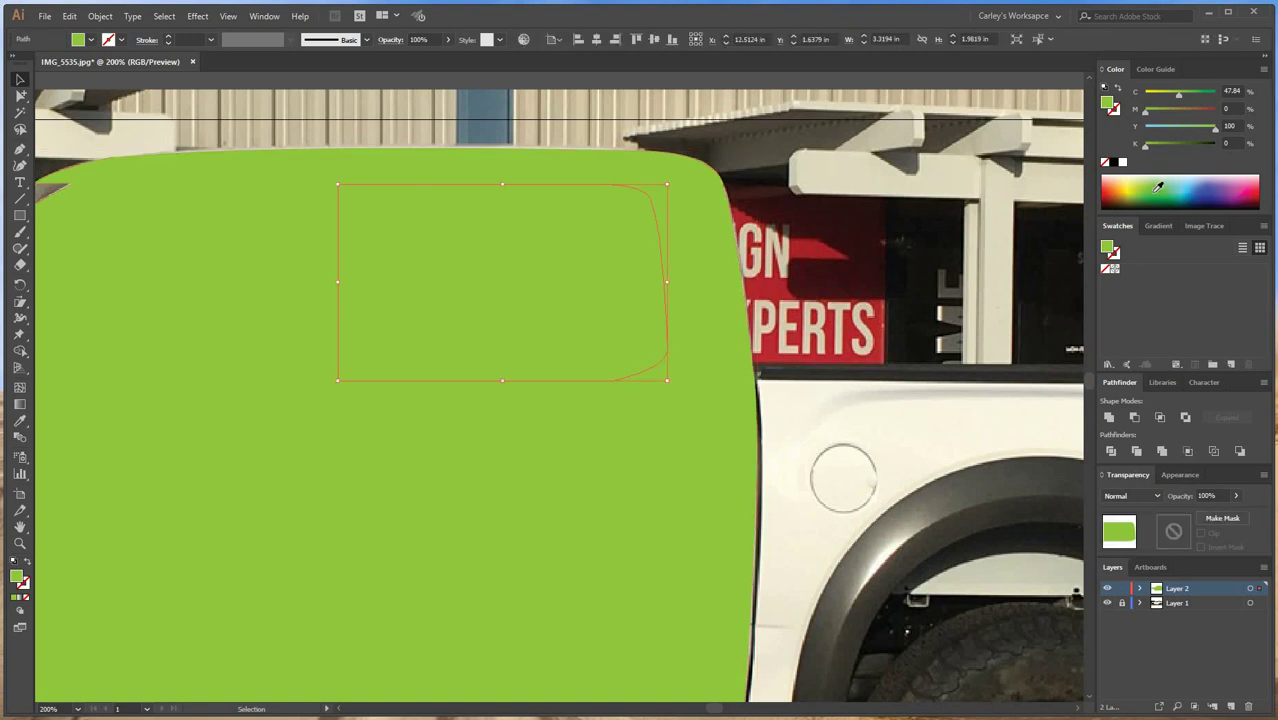
key(comma)
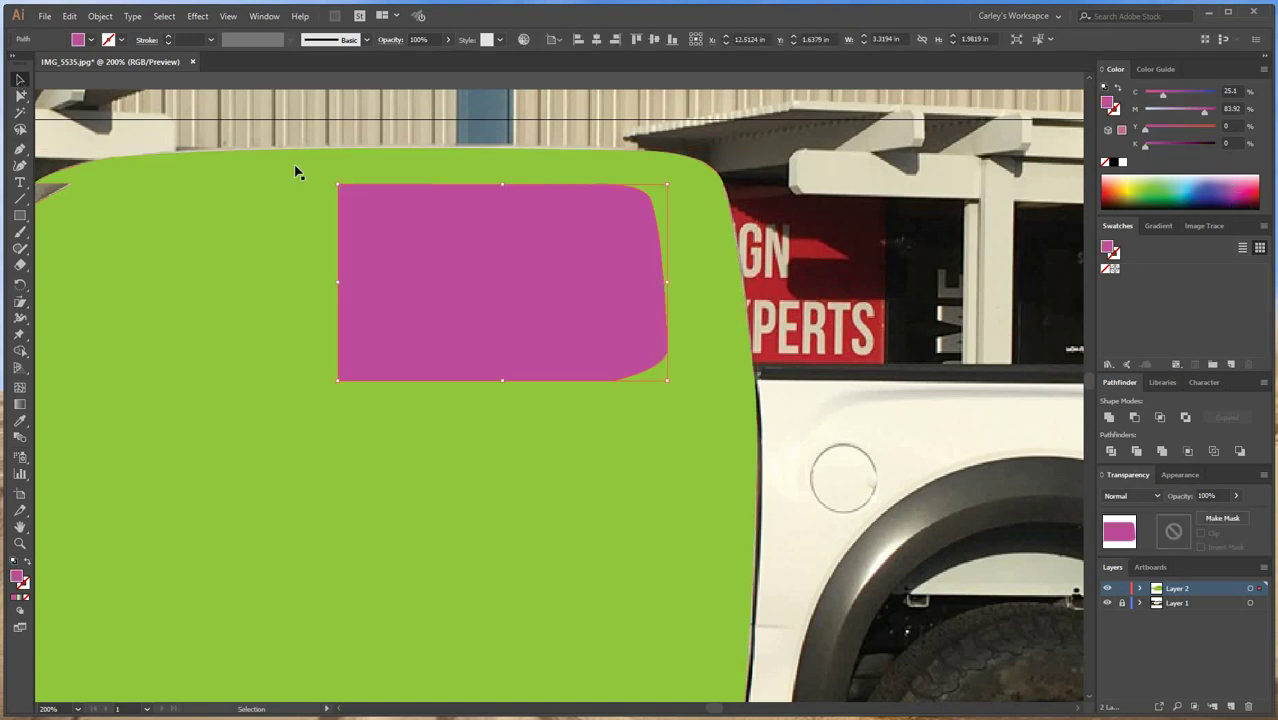
click(835, 463)
key(ctrl+minus)
drag(409, 630, 525, 489)
drag(1013, 479, 868, 551)
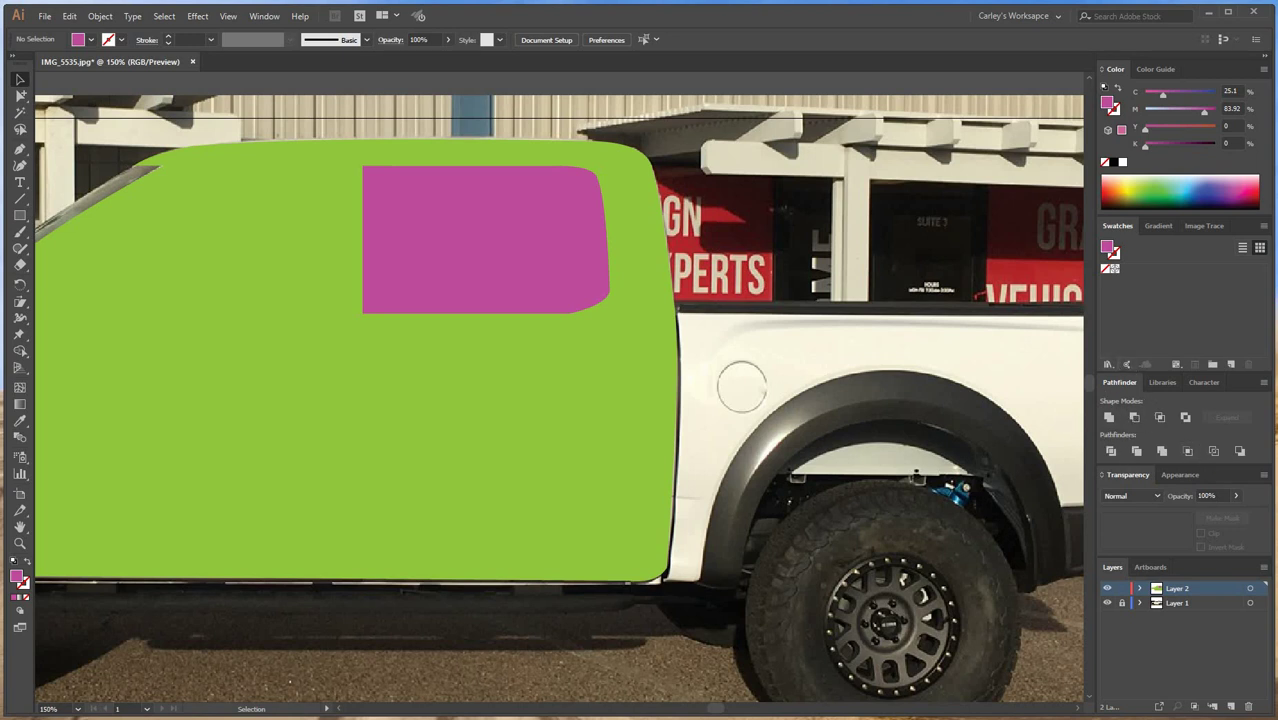
Step: Subtract the magenta window shape from the green body shape with the Pathfinder's Minus Front, and clear the selection
click(263, 17)
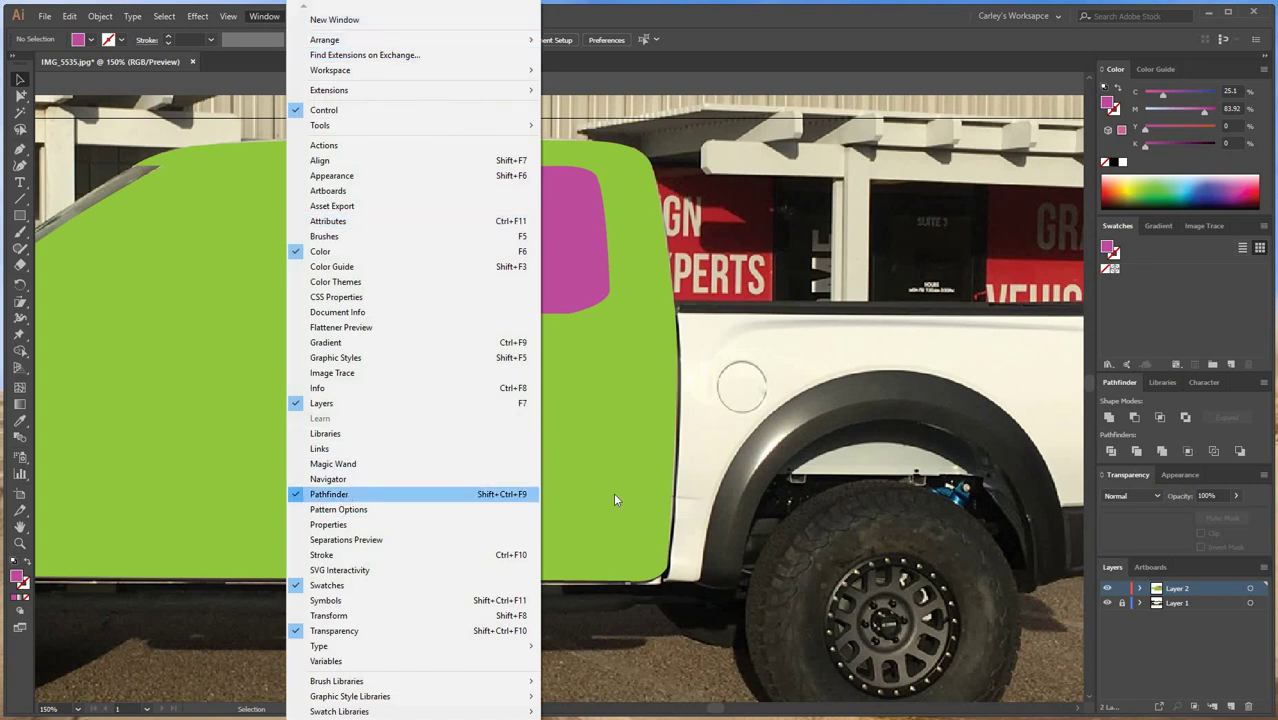
click(750, 262)
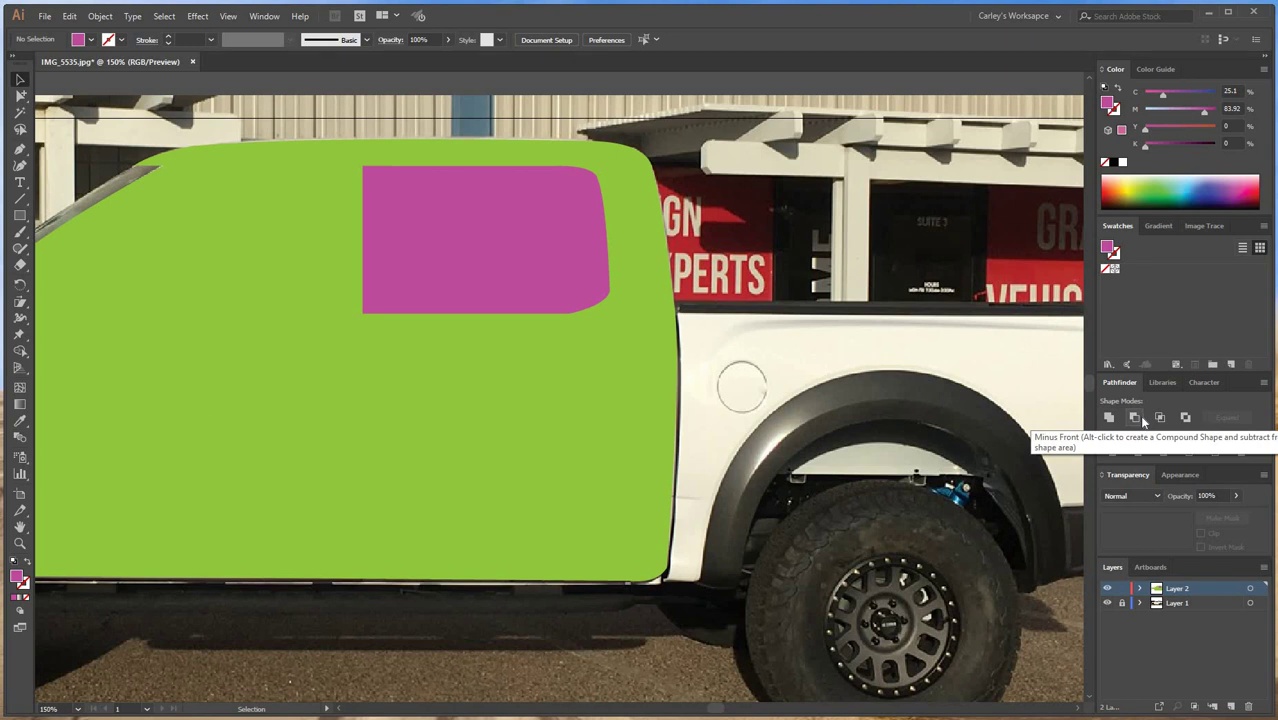
click(467, 249)
drag(807, 459, 446, 190)
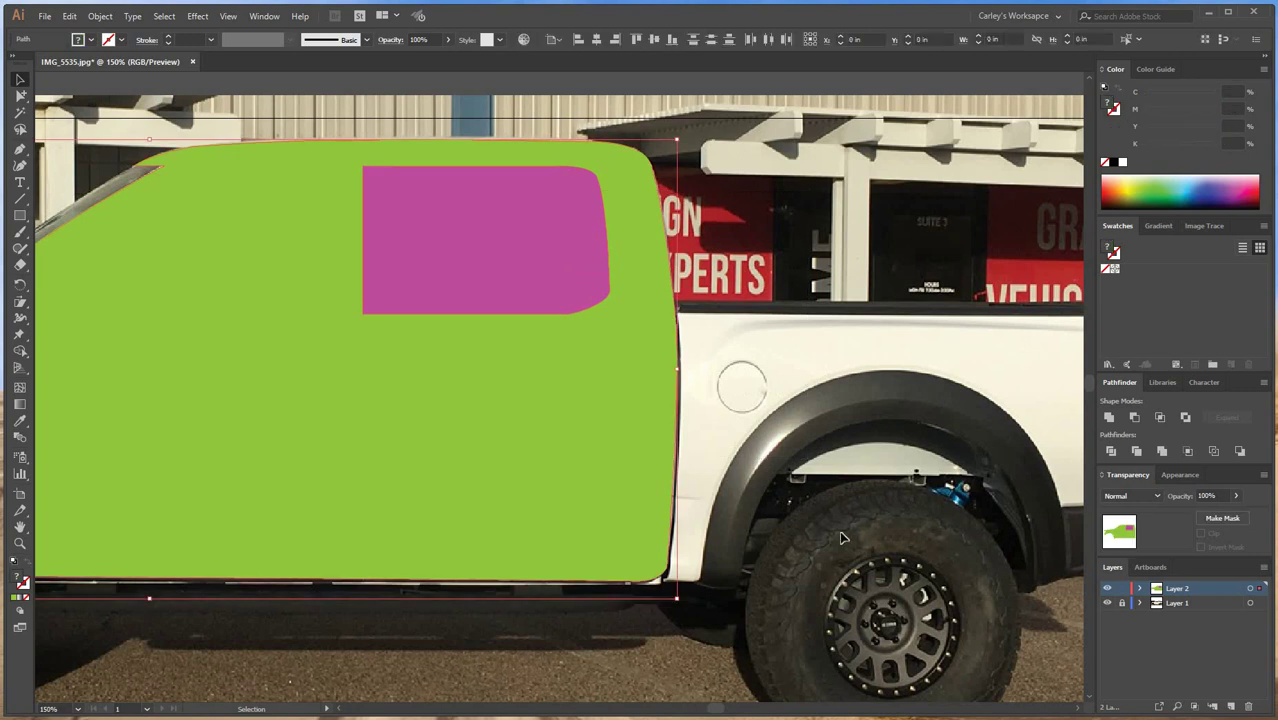
click(1135, 418)
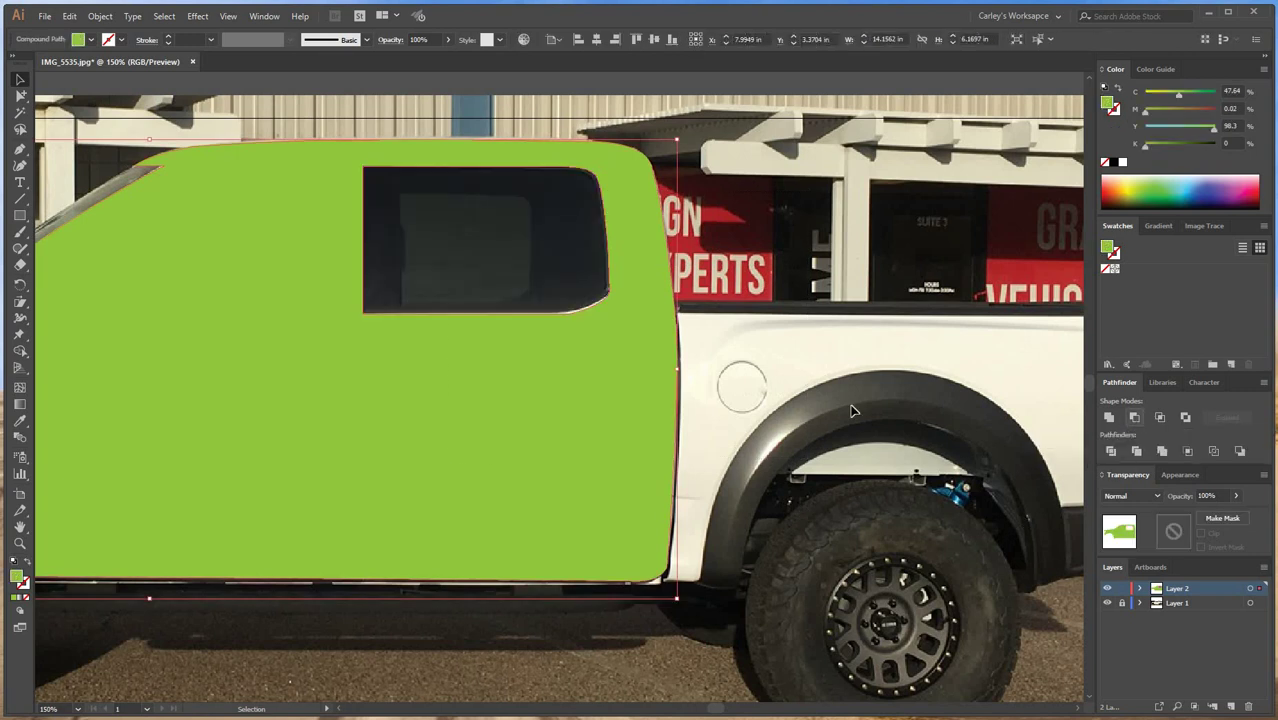
click(824, 467)
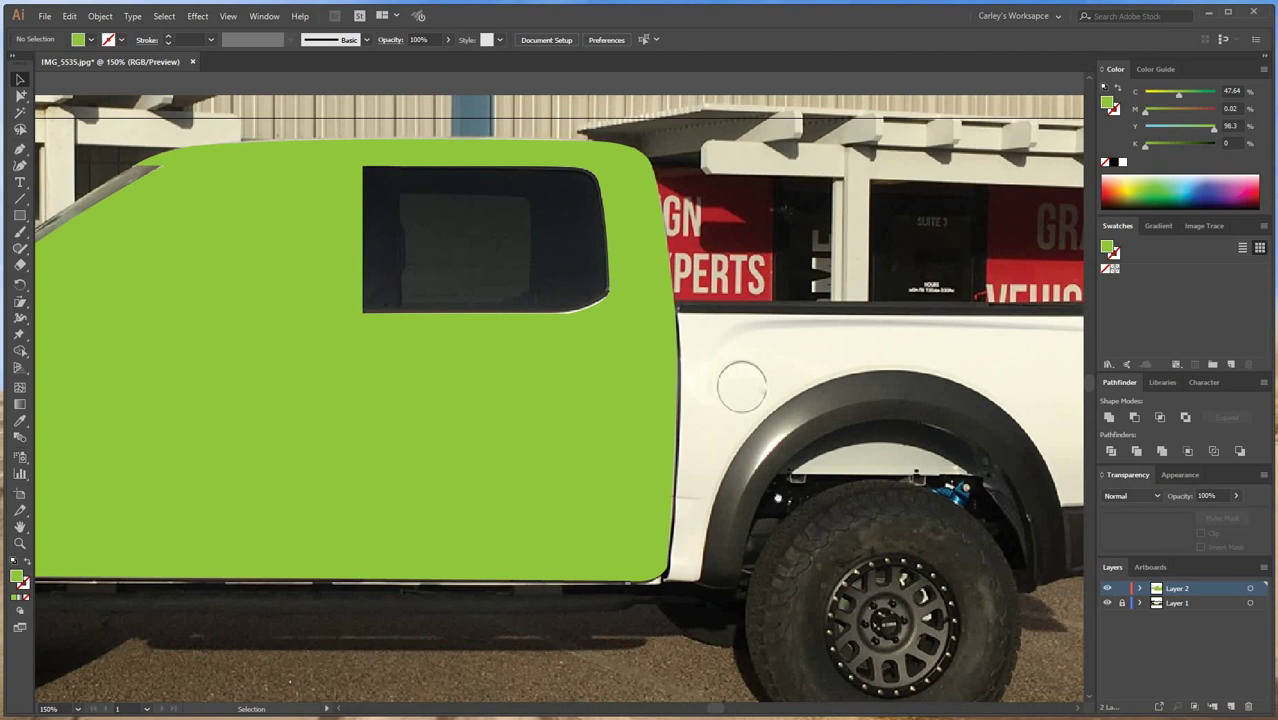
Step: Swap the cut-out body shape to a green stroke without fill and deselect it
drag(777, 498, 748, 462)
drag(280, 537, 64, 578)
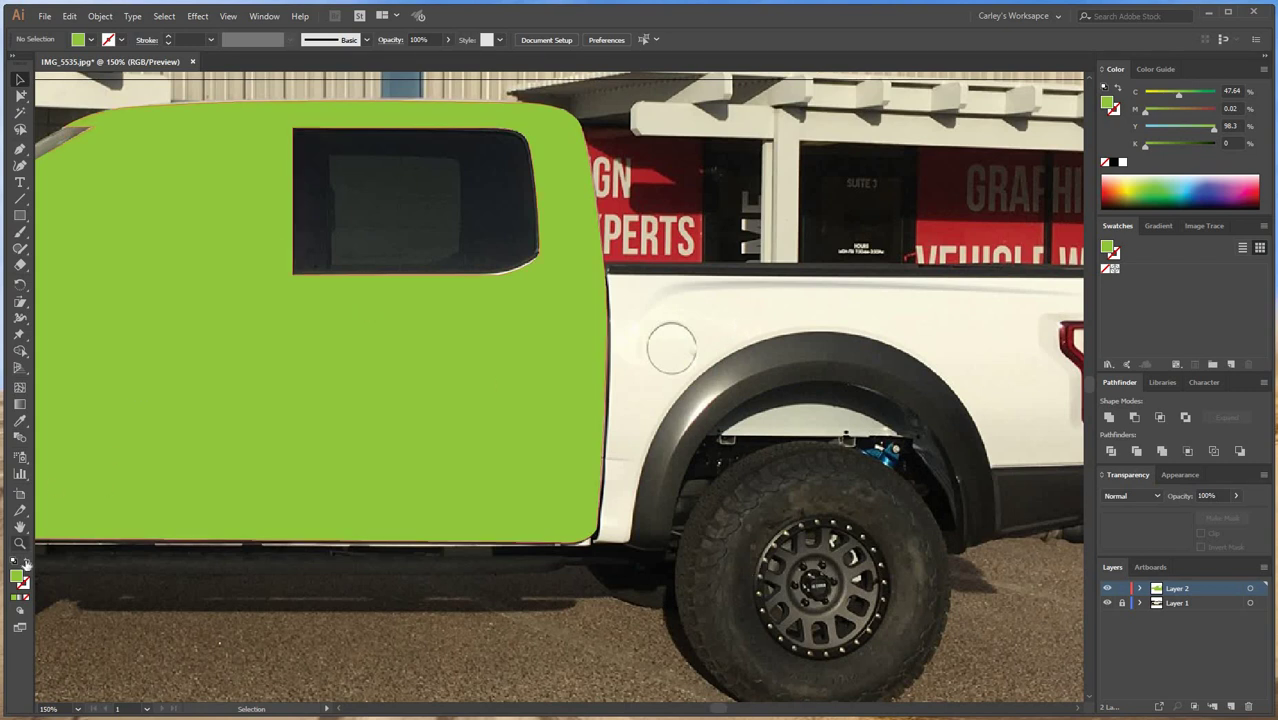
key(shift+x)
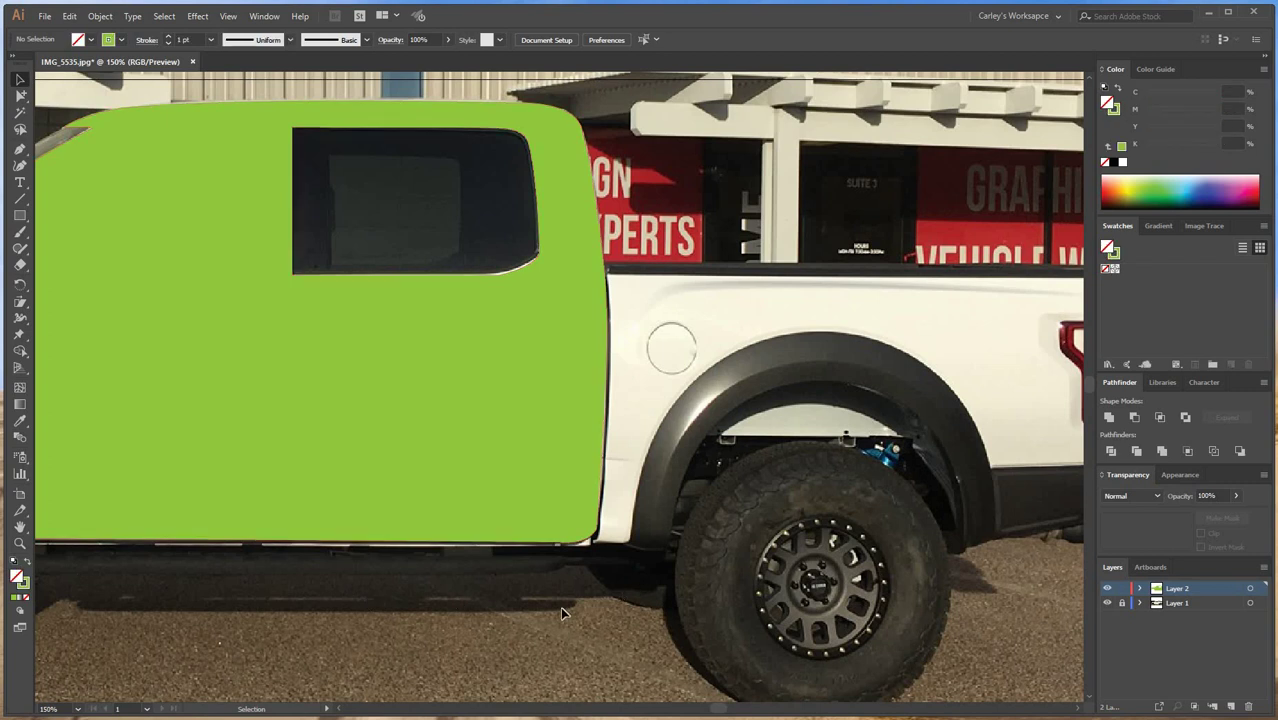
click(338, 505)
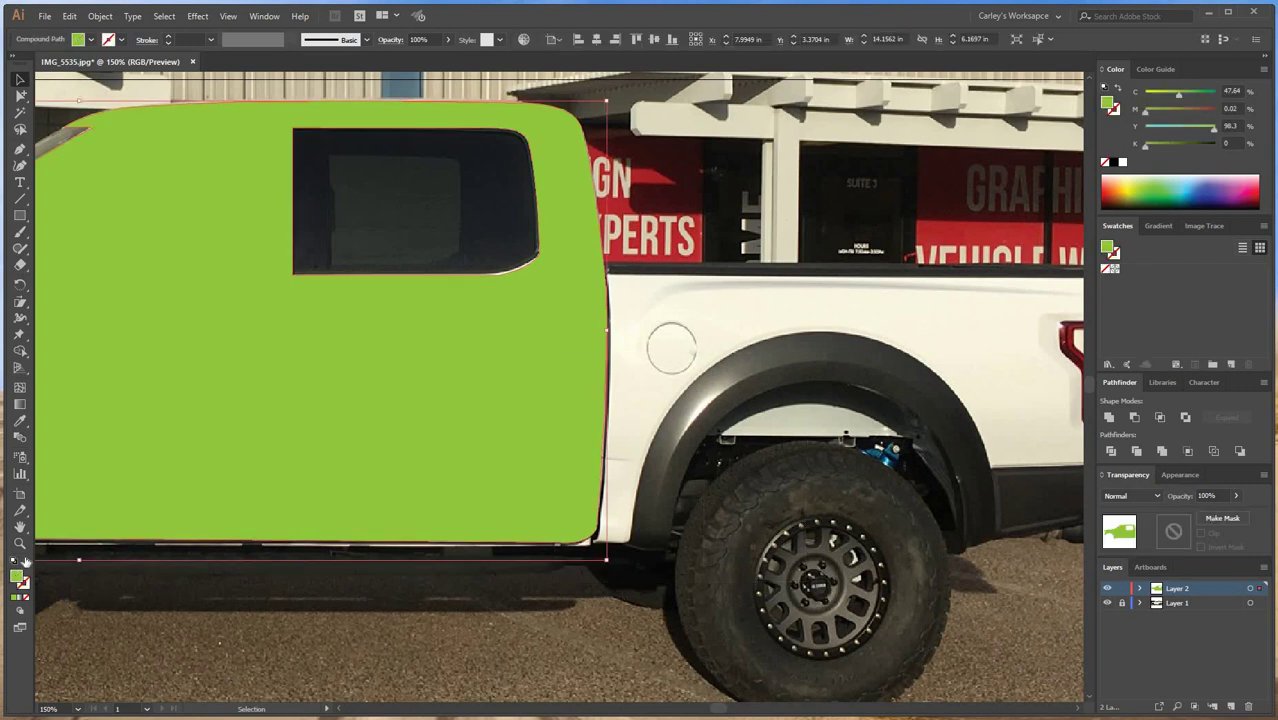
key(shift+x)
click(526, 627)
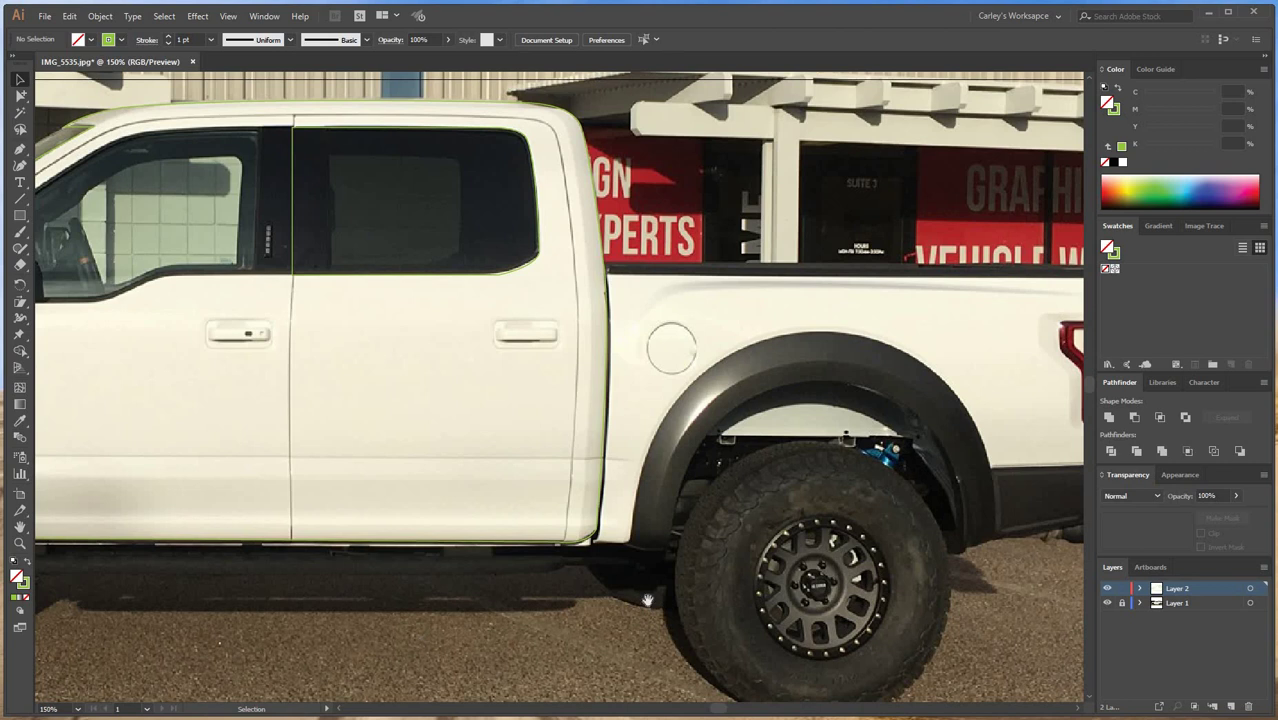
Step: Select across the window and door area to examine how the body outline and window cutout select together
drag(648, 598, 708, 592)
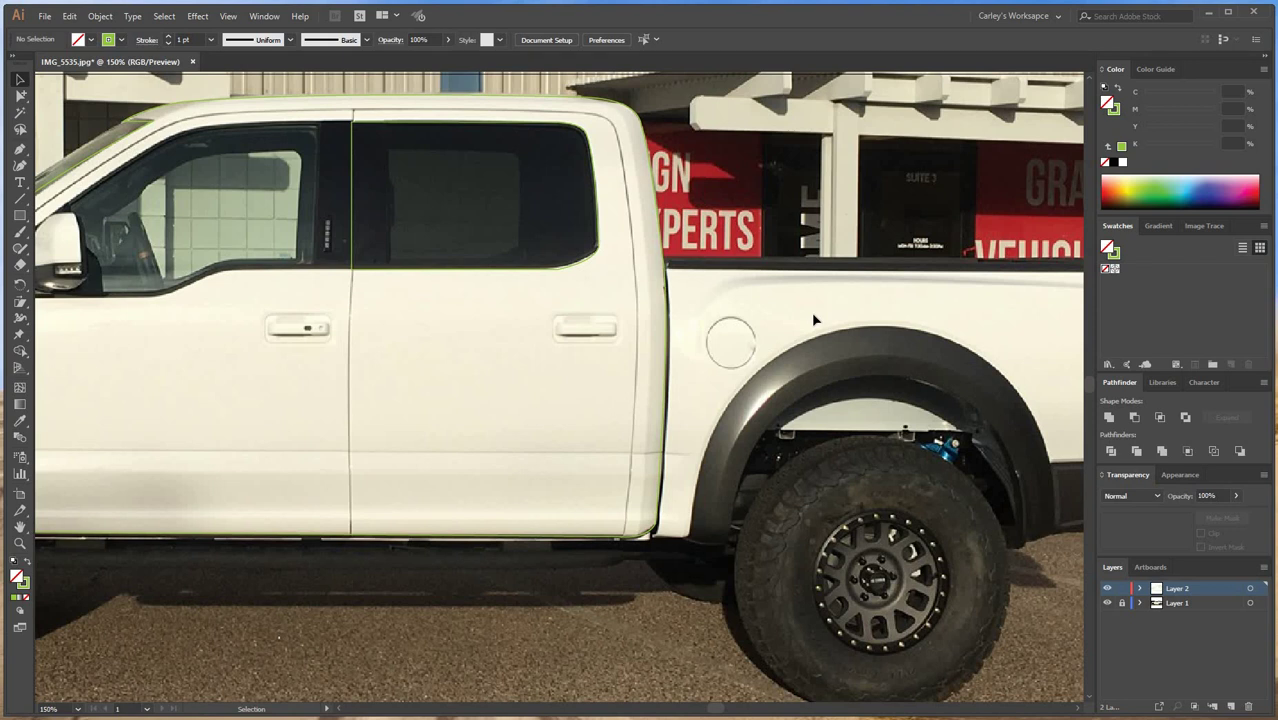
click(420, 250)
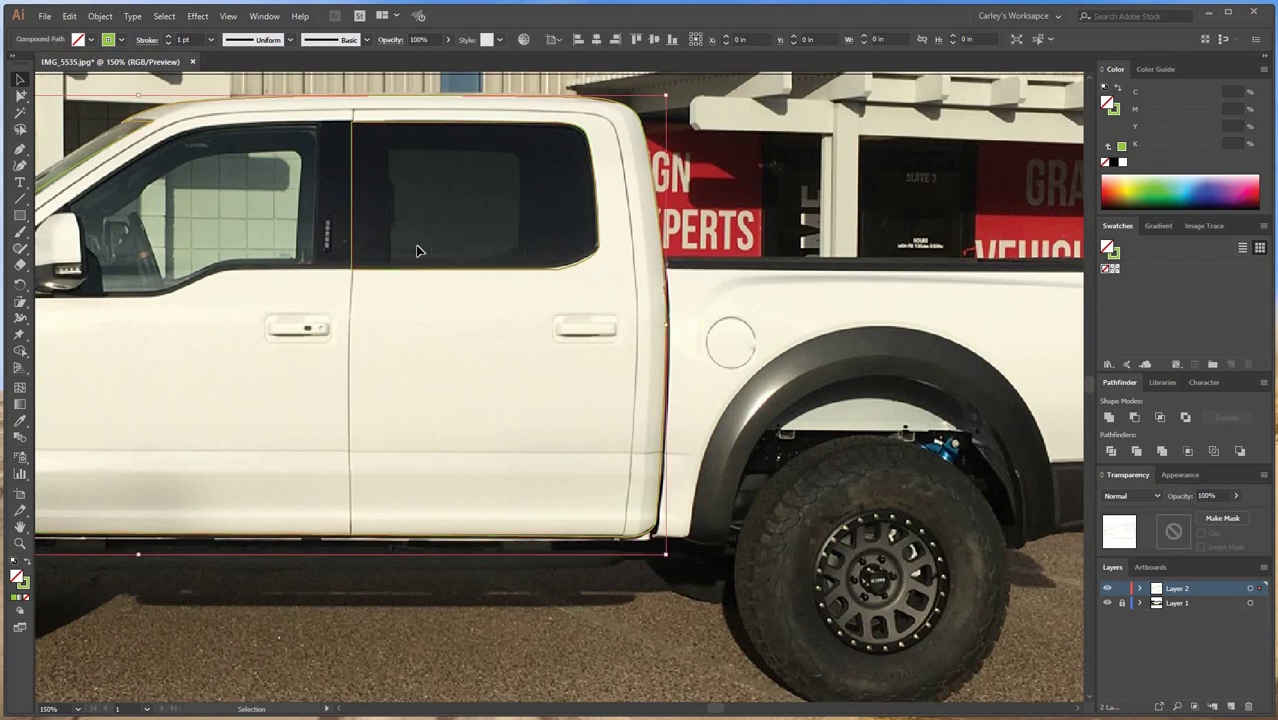
drag(485, 391, 268, 218)
mouse_move(508, 424)
mouse_down()
mouse_move(209, 197)
mouse_move(416, 327)
mouse_move(840, 386)
mouse_move(433, 202)
mouse_move(250, 200)
mouse_up()
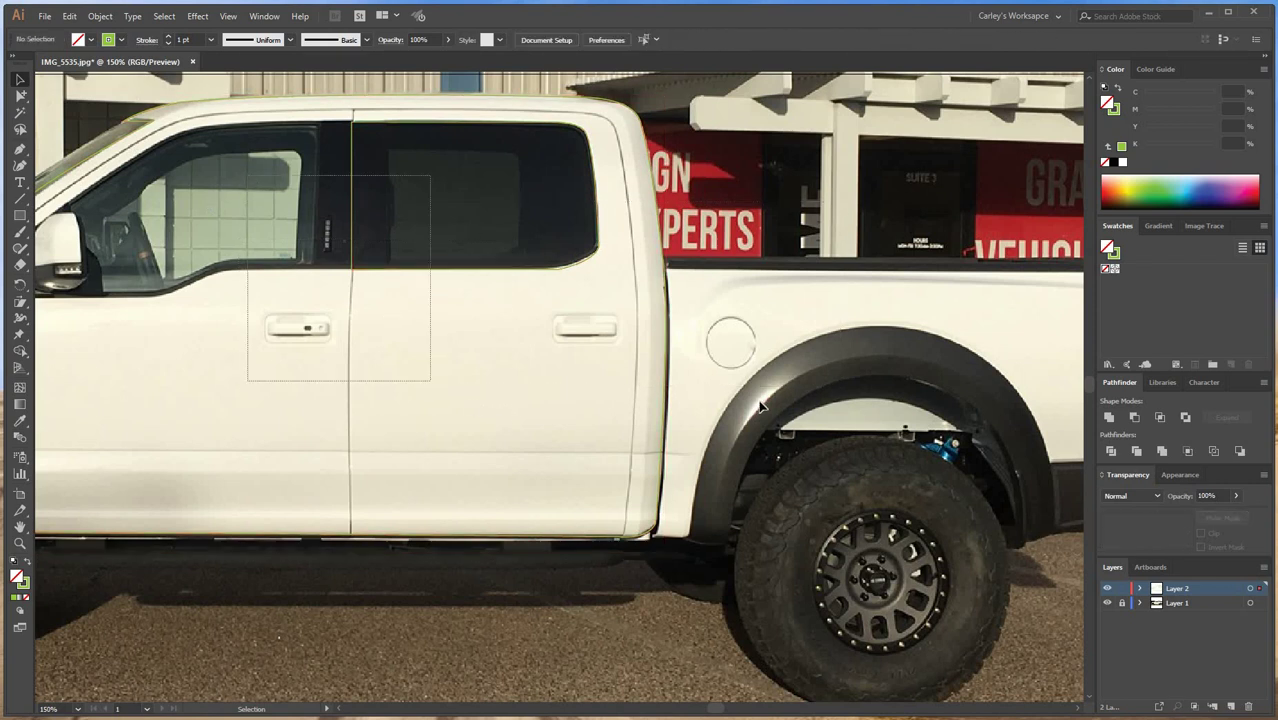
click(778, 433)
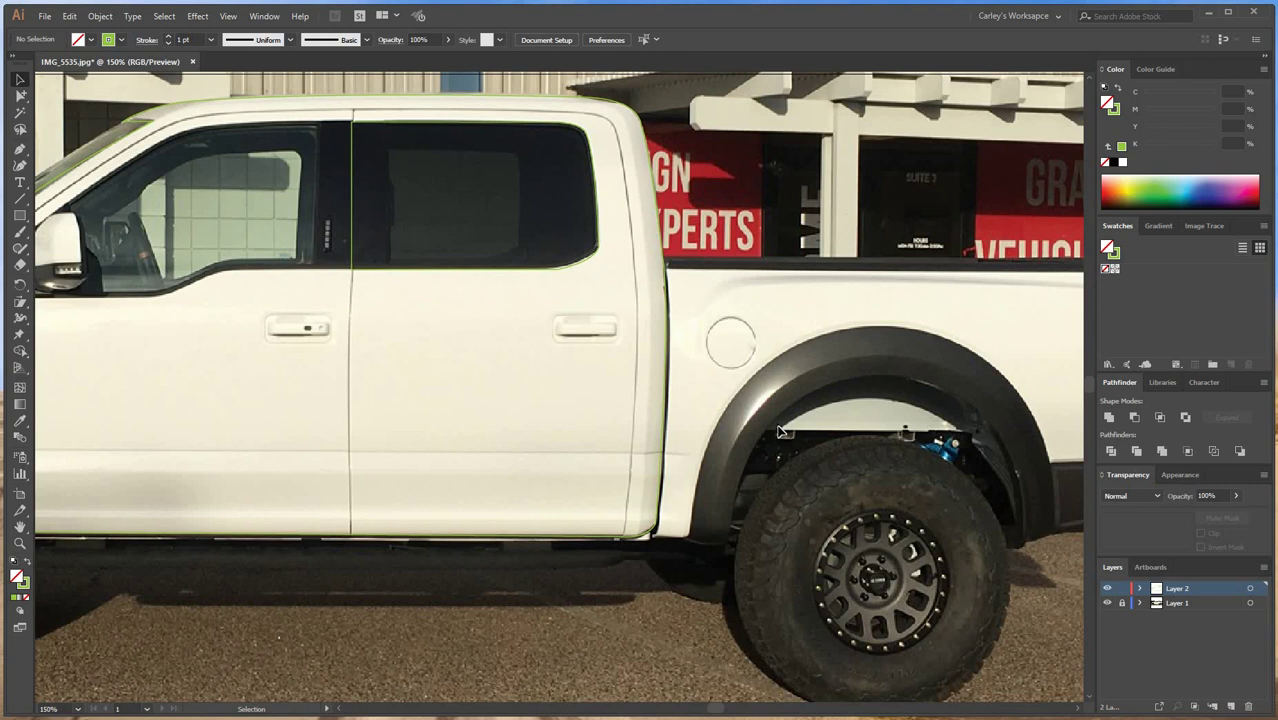
drag(787, 519, 254, 194)
drag(252, 193, 387, 437)
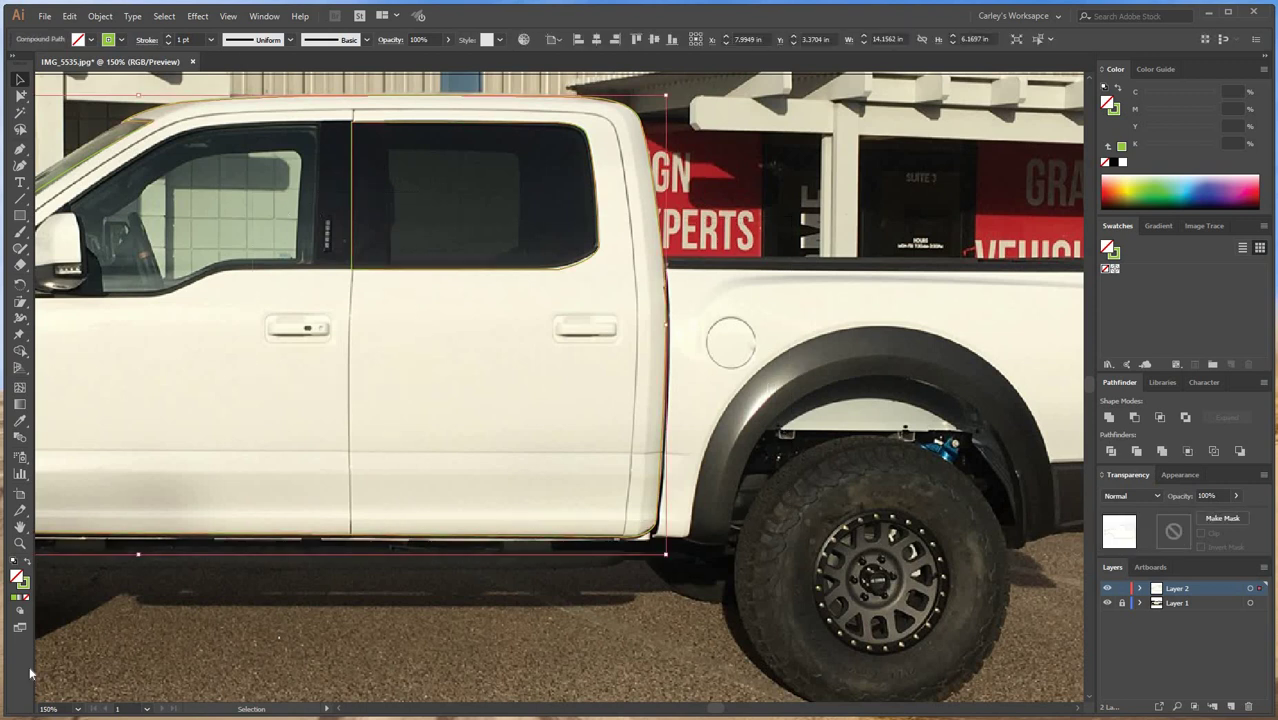